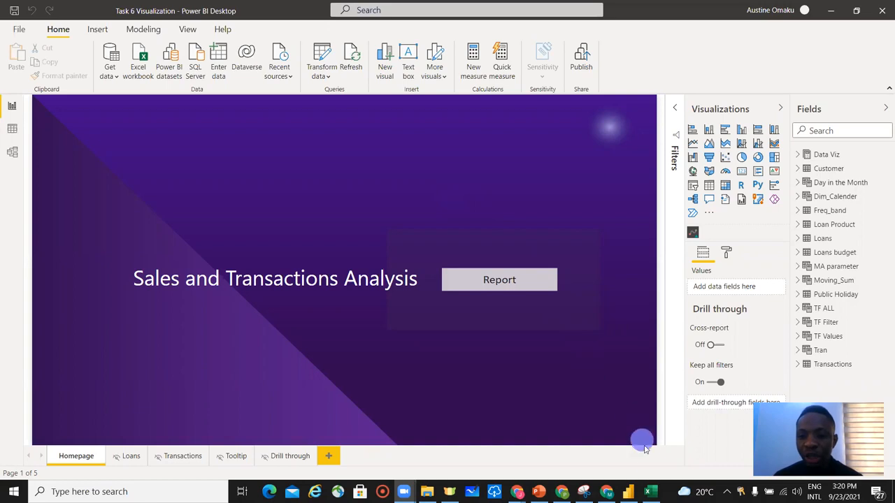
Switch to Excel and review the Users and UserSalespersonMapping sheets of RLS Dynamic.xlsx.
click(650, 492)
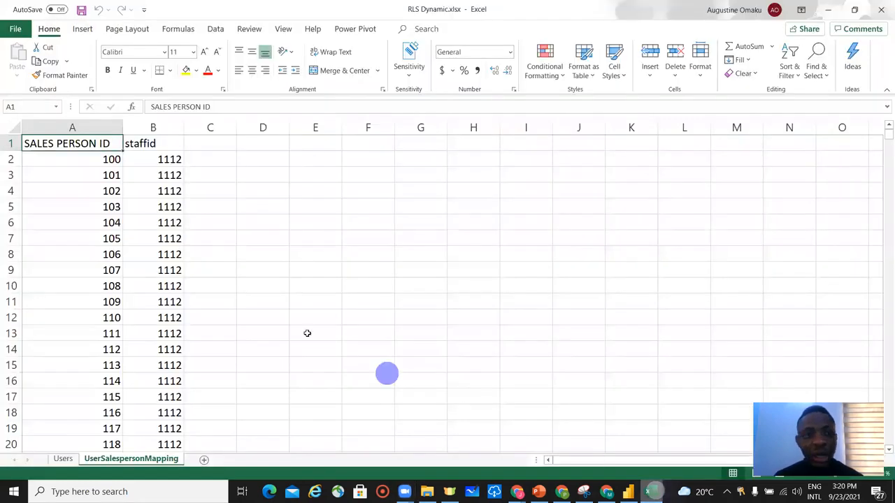
click(62, 459)
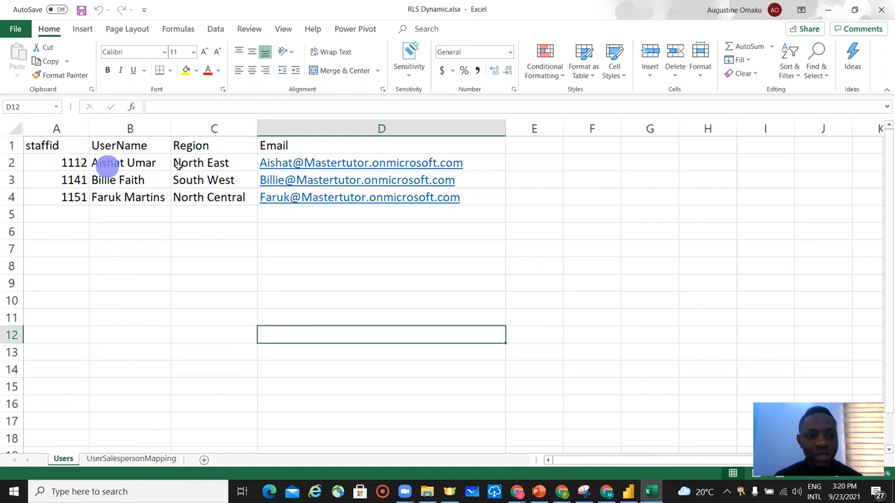
click(126, 461)
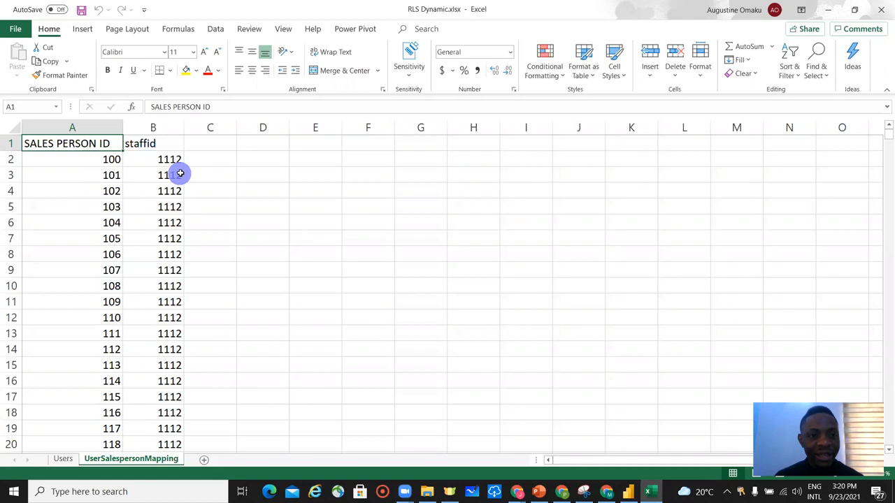
click(63, 459)
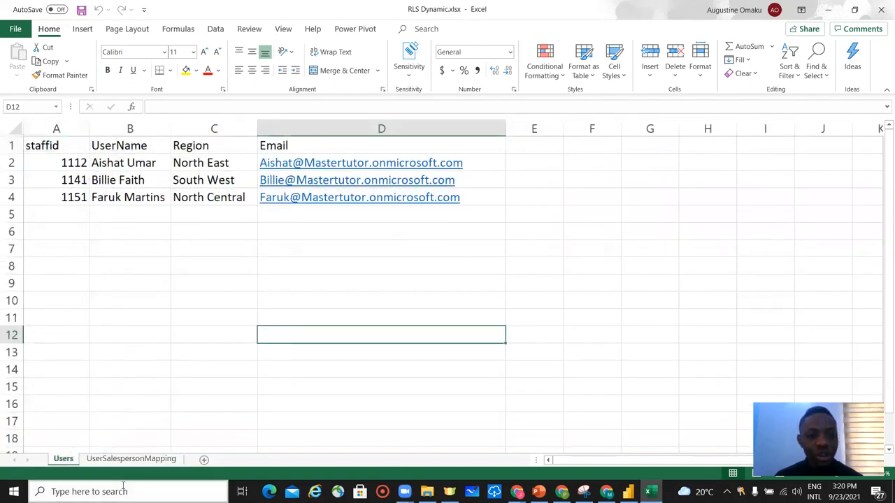
click(126, 460)
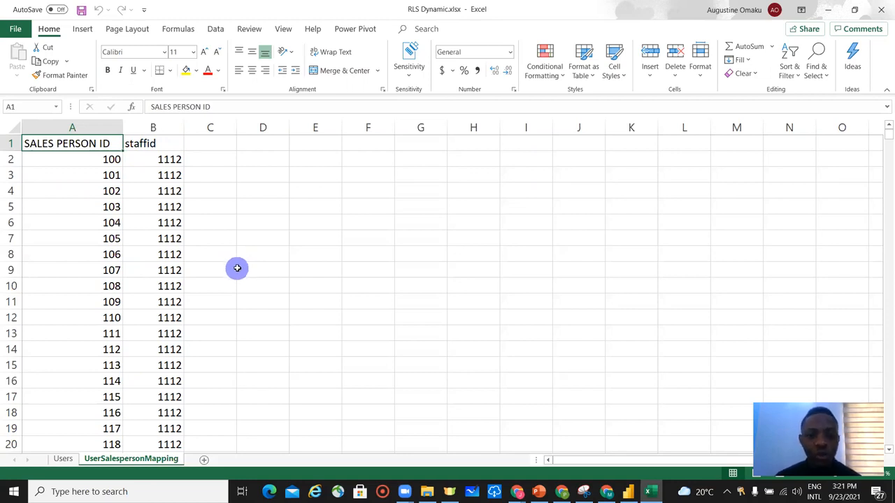
Back in Power BI Desktop, connect to the Excel workbook RLS Dynamic.xlsx in the Desktop Mastertutors Database folder.
click(628, 491)
click(70, 206)
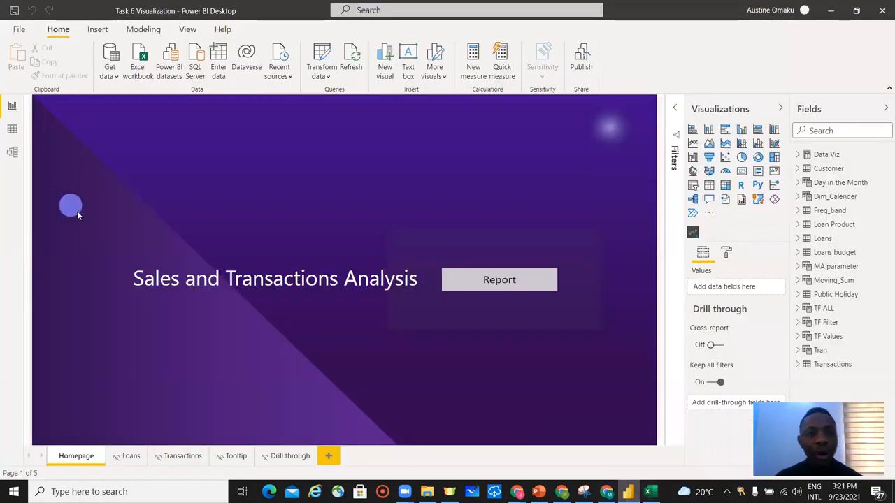
click(109, 78)
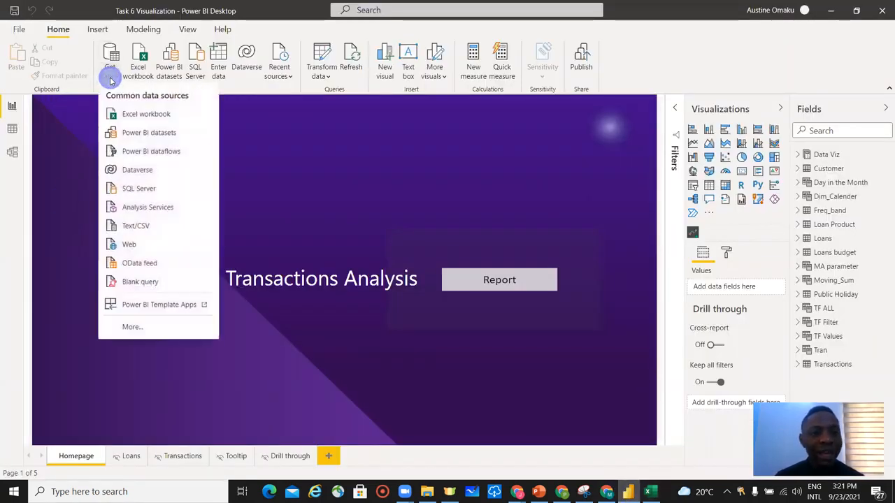
click(137, 116)
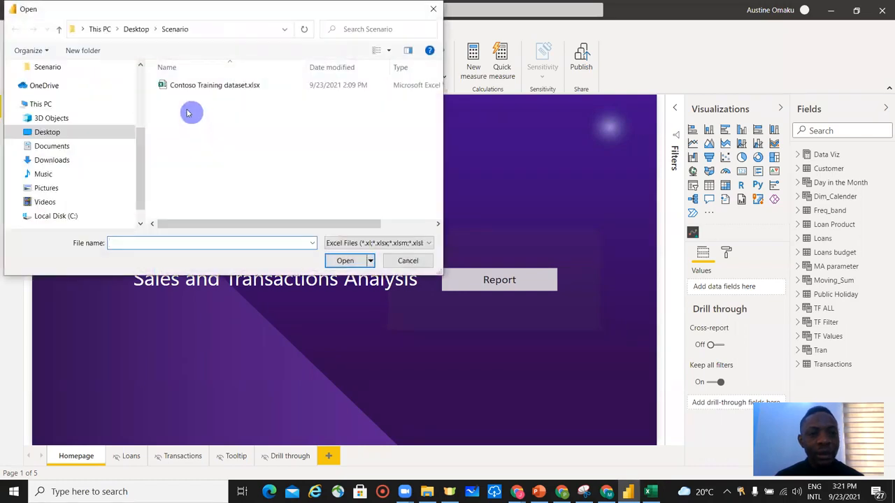
click(133, 29)
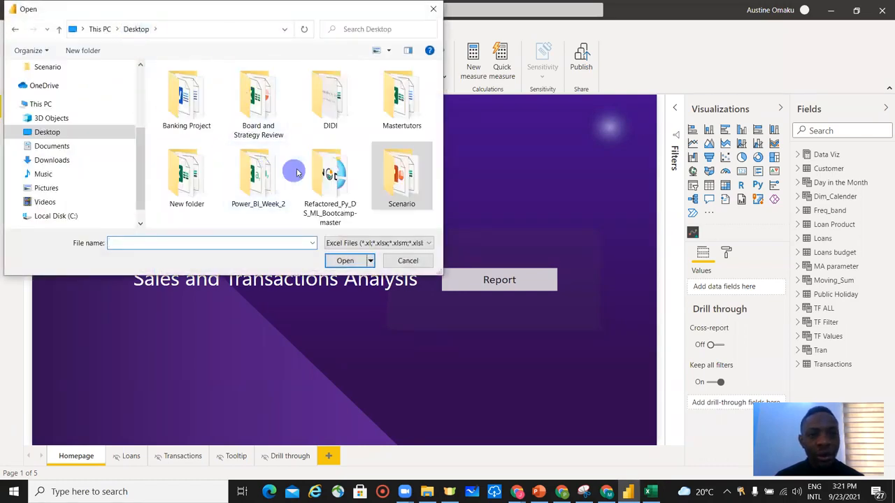
double_click(409, 126)
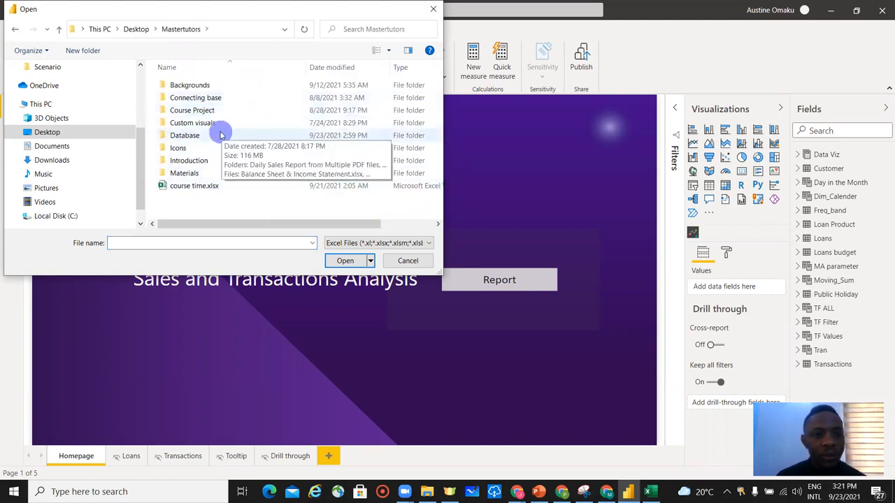
double_click(209, 135)
click(225, 198)
click(346, 262)
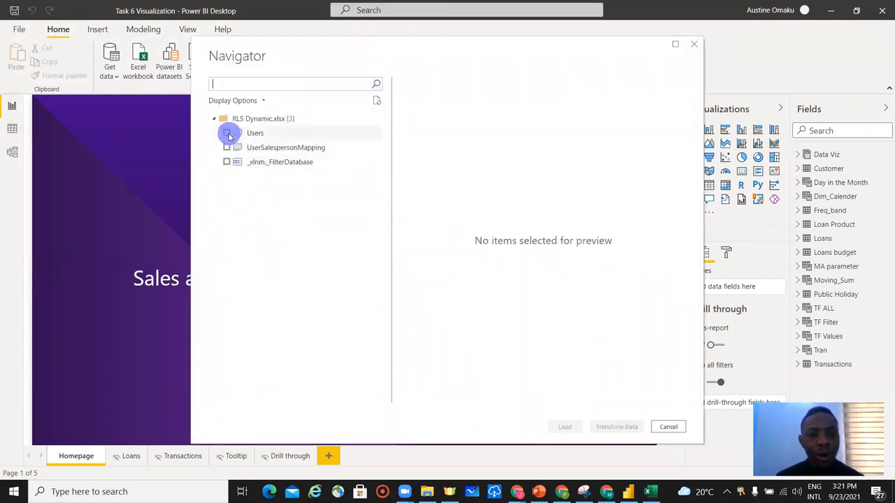
Import the Users and UserSalespersonMapping tables through Power Query, then close and apply the queries.
click(227, 134)
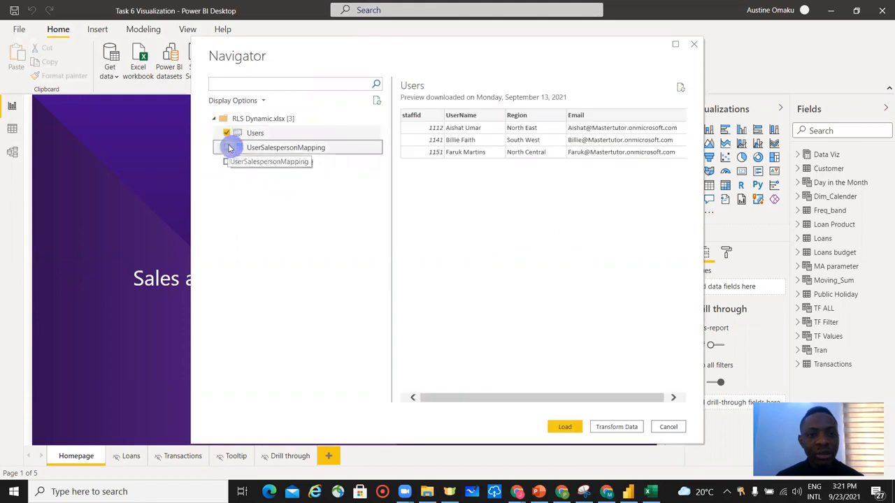
click(227, 148)
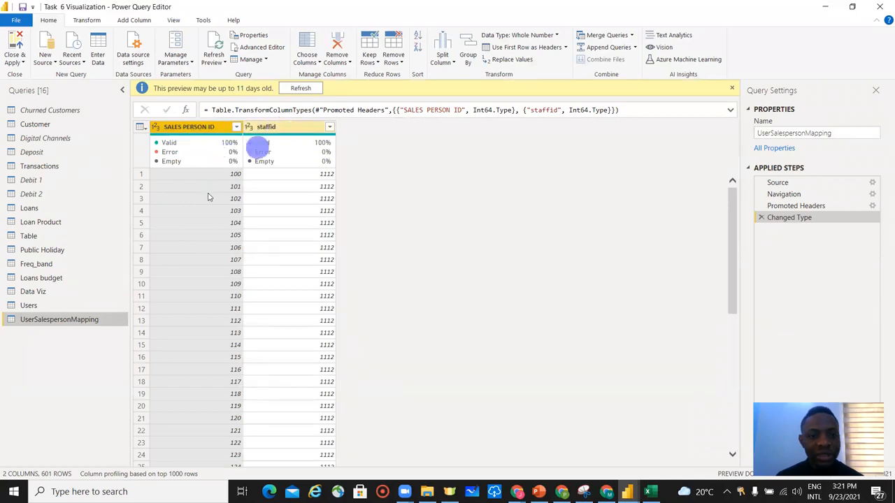
click(63, 306)
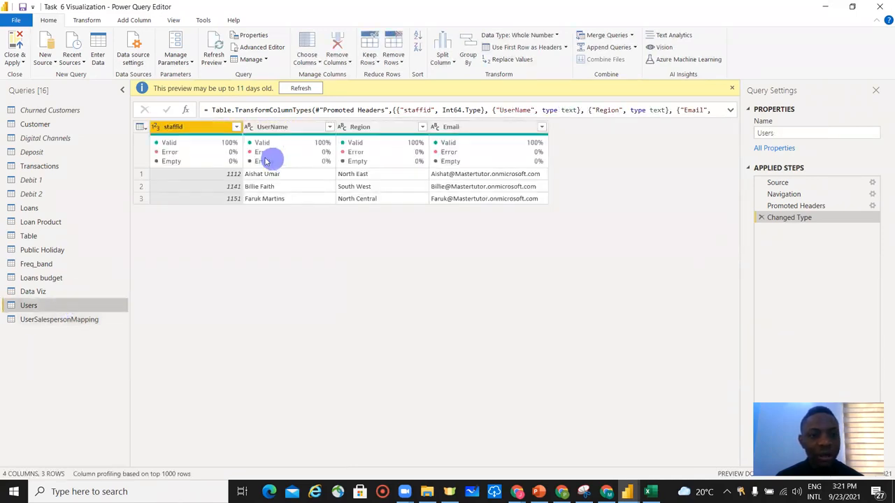
click(209, 127)
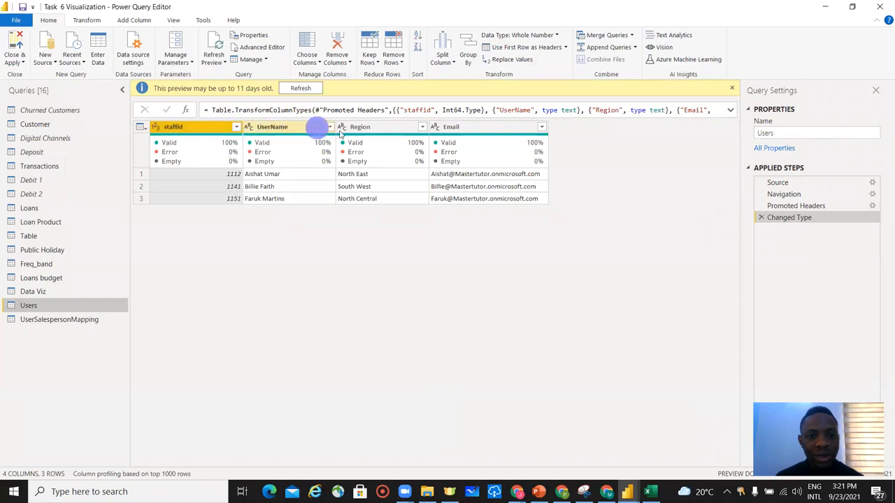
click(21, 68)
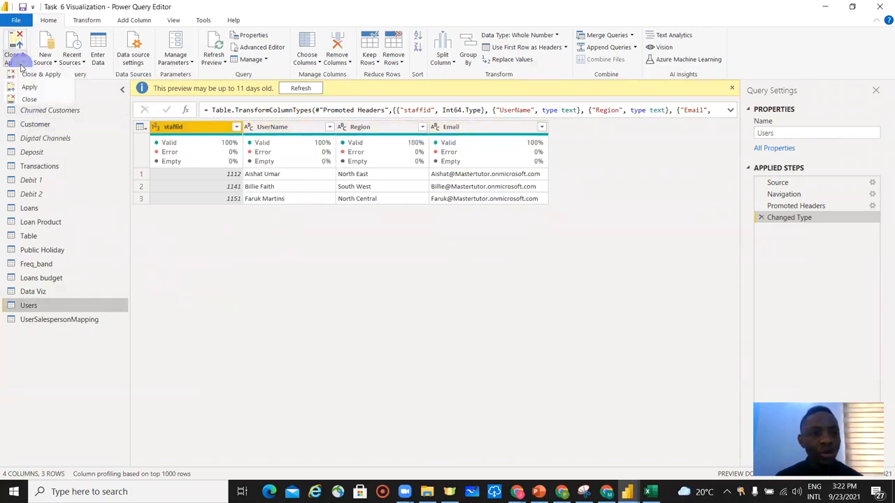
click(33, 77)
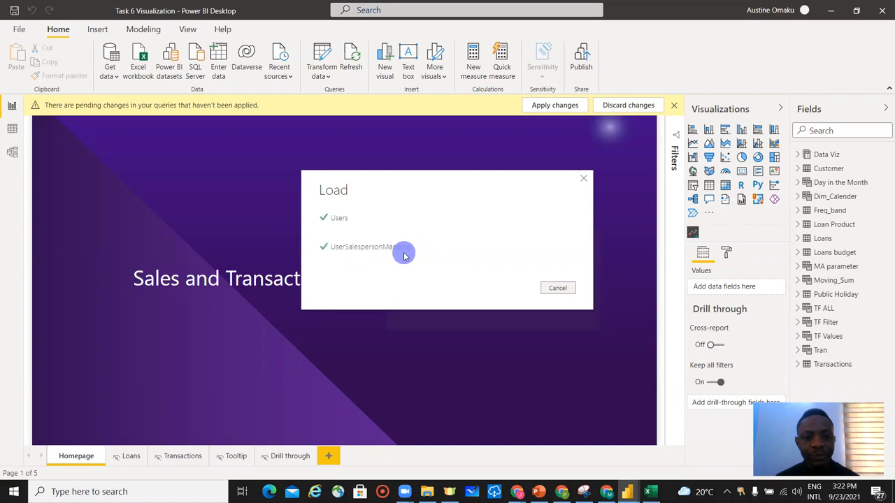
Open the model view and rearrange the diagram so the Users table sits near the Customer table.
click(15, 155)
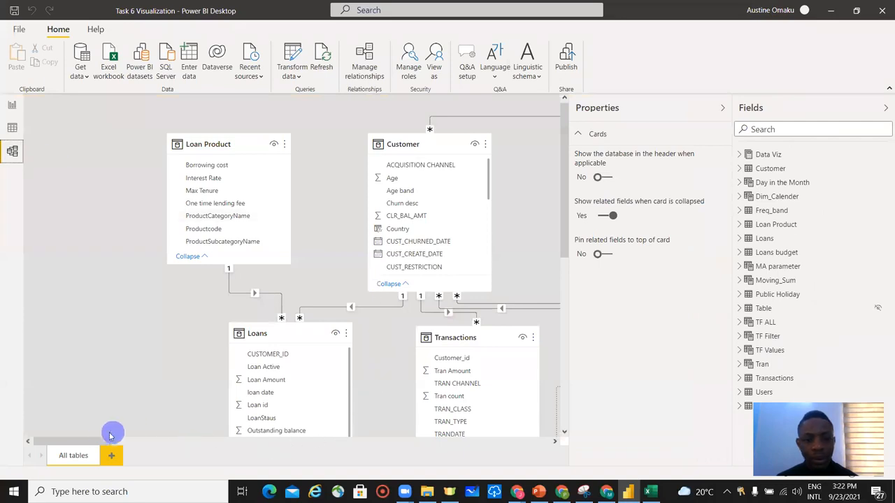
drag(95, 445, 507, 437)
drag(404, 143, 118, 281)
drag(483, 443, 537, 441)
drag(470, 278, 19, 388)
drag(379, 285, 17, 332)
drag(493, 439, 406, 445)
drag(474, 330, 91, 322)
drag(510, 388, 90, 396)
drag(429, 447, 394, 445)
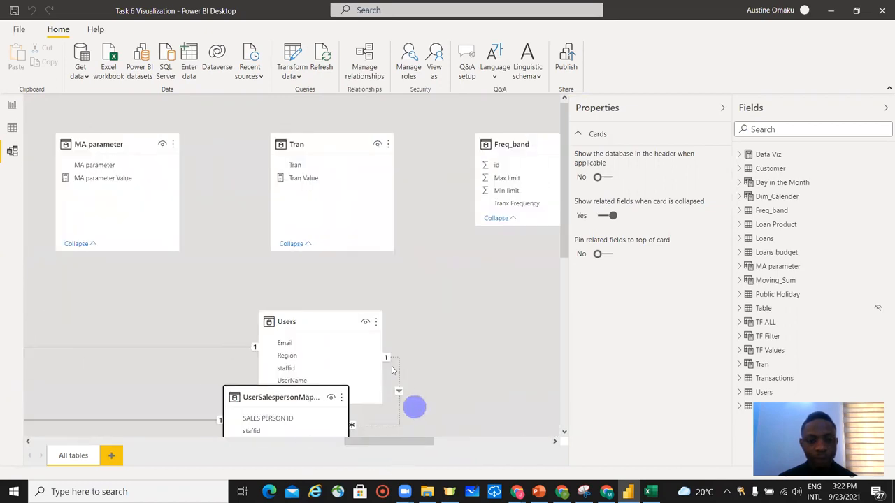
drag(318, 319, 65, 334)
drag(399, 440, 341, 485)
drag(425, 337, 100, 332)
drag(355, 441, 423, 439)
drag(274, 397, 1, 379)
drag(371, 442, 299, 444)
drag(426, 378, 16, 341)
drag(360, 440, 285, 452)
drag(539, 336, 16, 316)
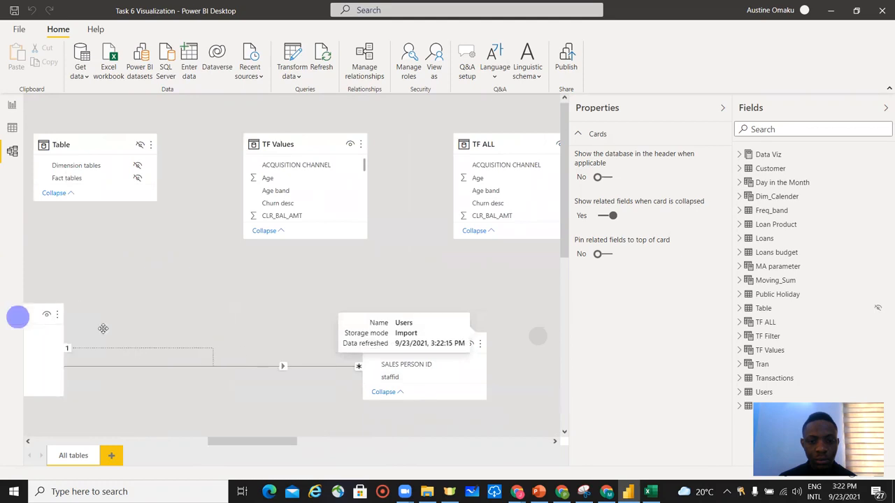
drag(409, 341, 8, 353)
drag(309, 452, 201, 460)
drag(505, 296, 94, 124)
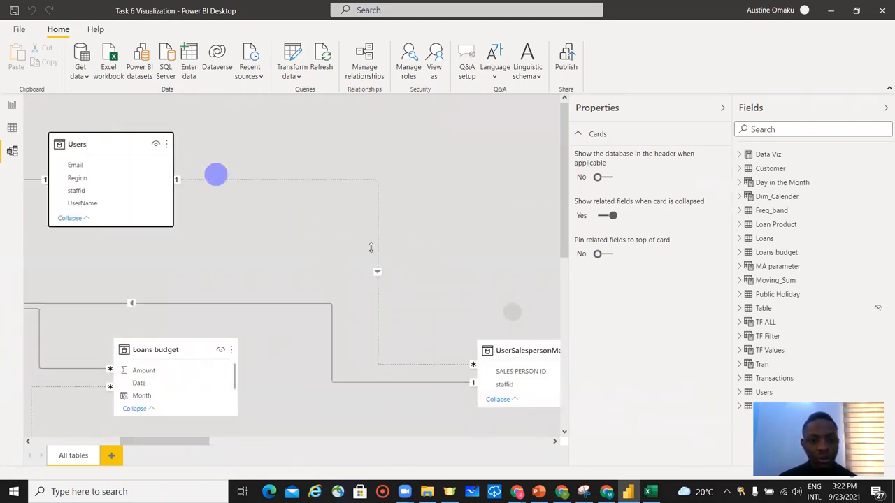
Place the UserSalespersonMapping table beside the Users table near Customer.
drag(525, 352, 250, 144)
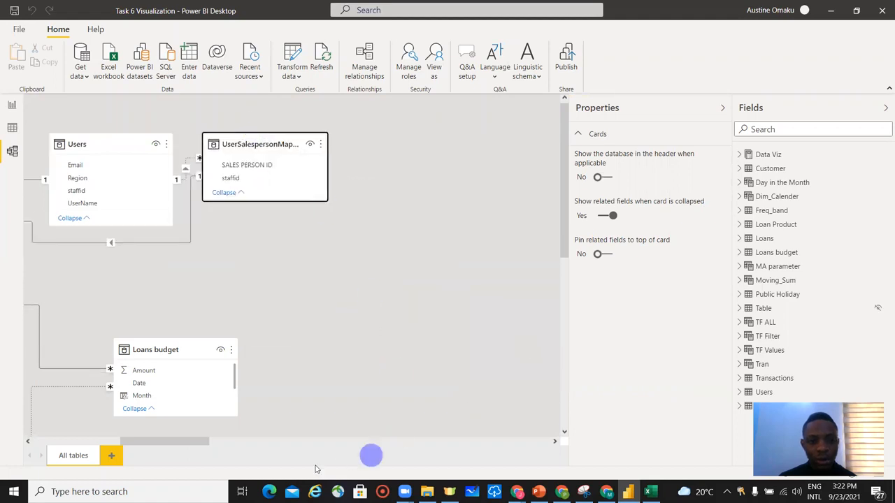
mouse_move(201, 446)
mouse_down()
mouse_move(144, 452)
mouse_move(209, 447)
mouse_up()
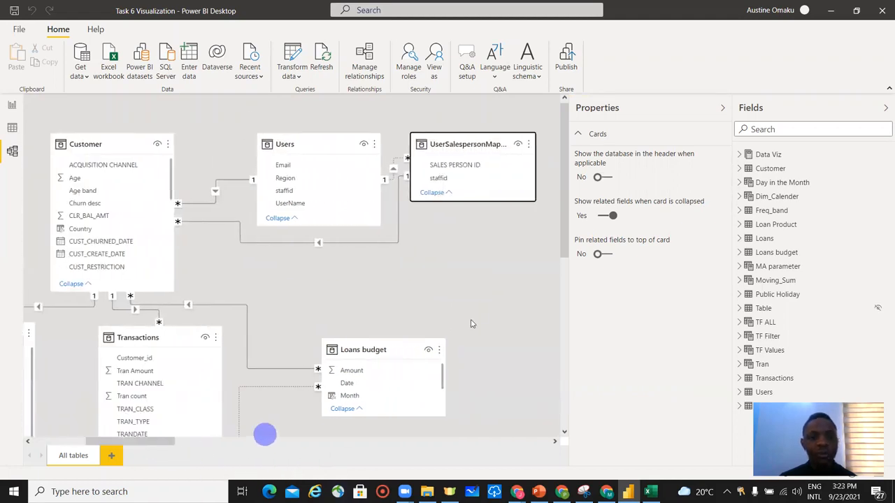
drag(321, 147, 290, 144)
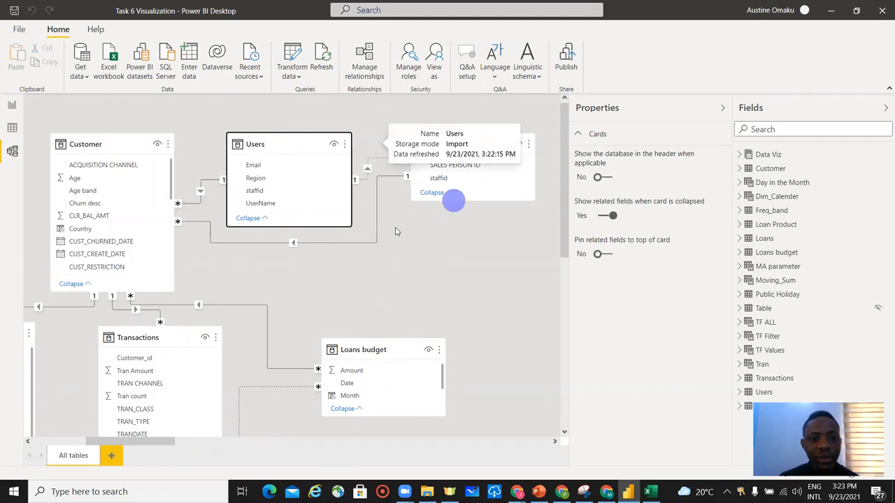
Delete the relationship between the Users and UserSalespersonMapping tables.
click(377, 159)
right_click(377, 162)
click(412, 172)
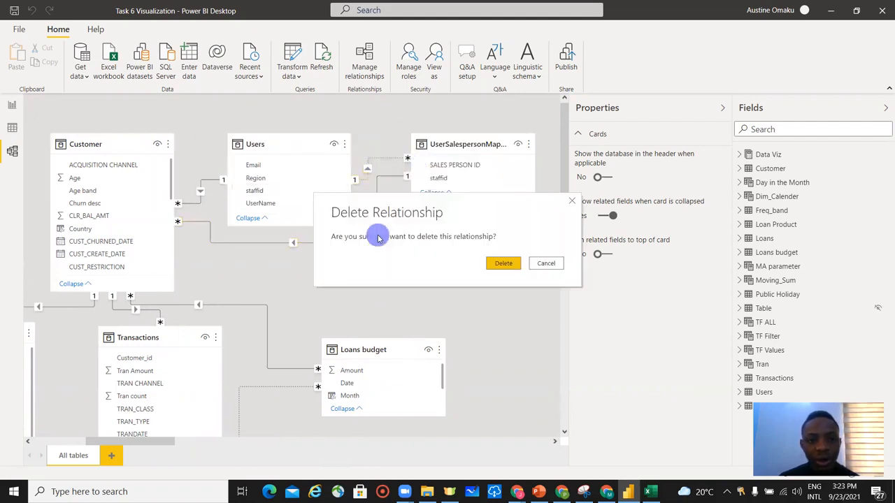
click(499, 261)
Delete the relationship between the Customer and UserSalespersonMapping tables.
click(371, 234)
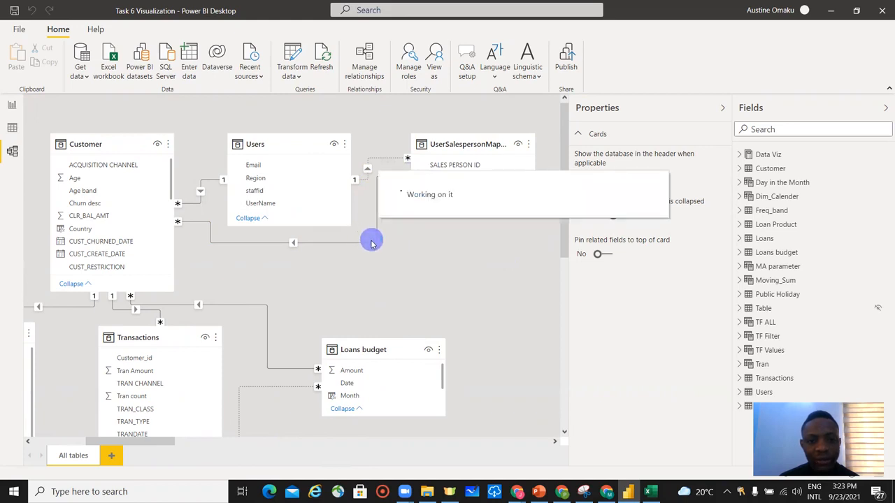
right_click(365, 246)
click(391, 251)
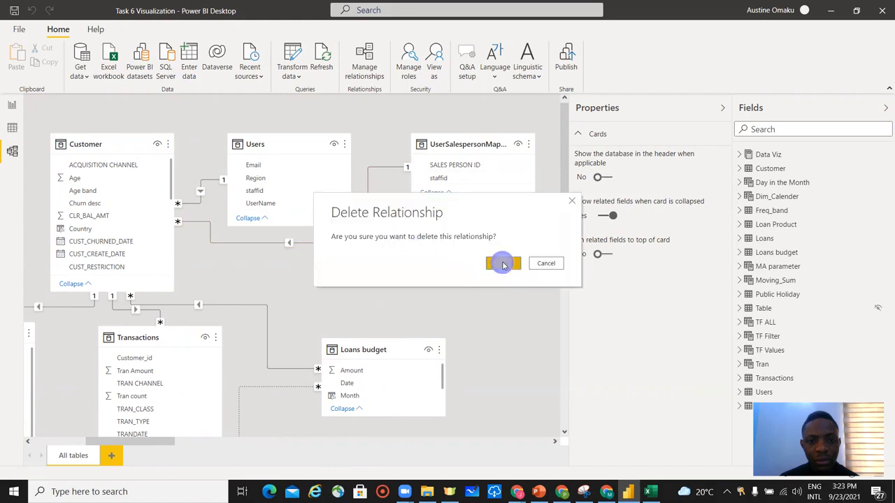
click(502, 264)
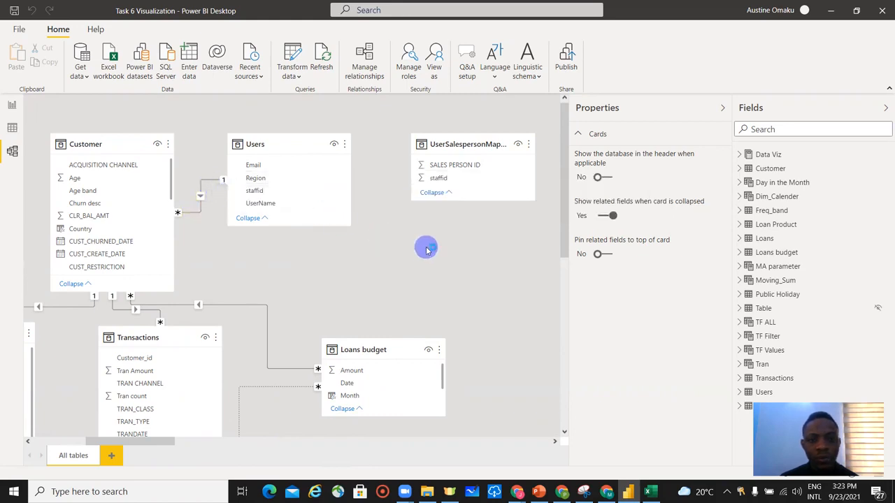
key(Delete)
click(500, 263)
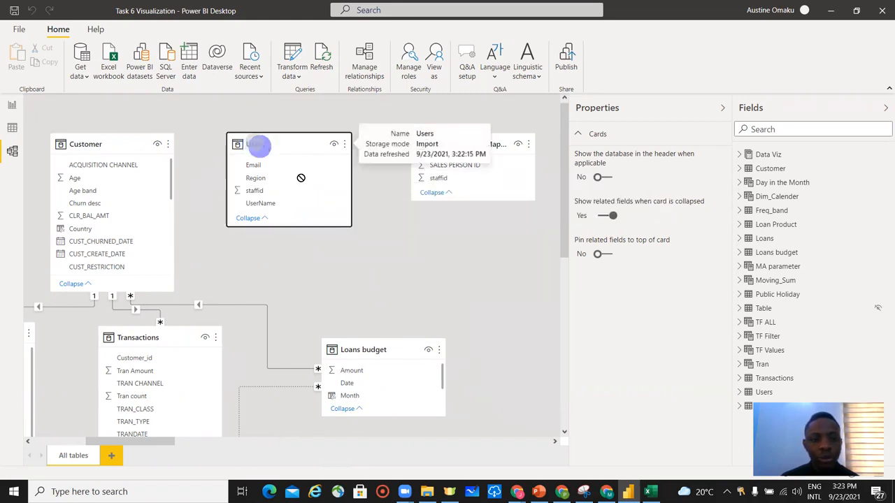
Relate UserSalespersonMapping's SALES PERSON ID to the SALES PERSON ID field in the Customer table.
drag(253, 142, 380, 256)
drag(447, 142, 244, 147)
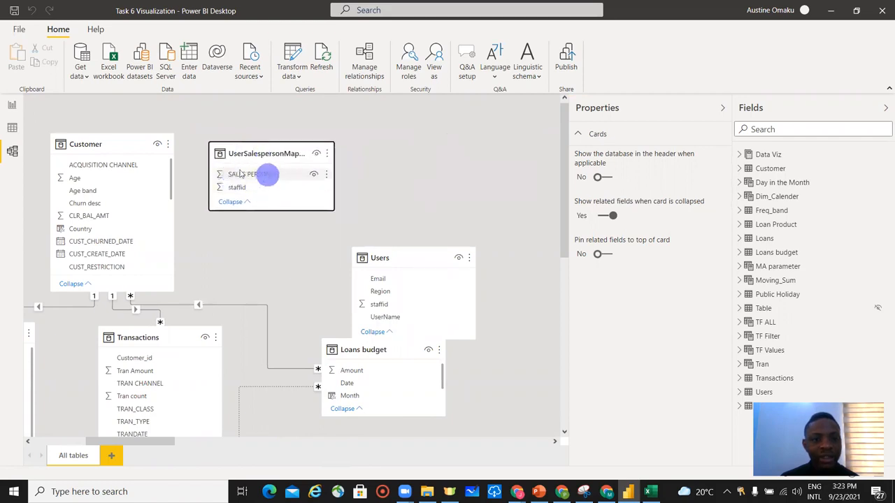
scroll(126, 216, down, 5)
scroll(130, 235, down, 8)
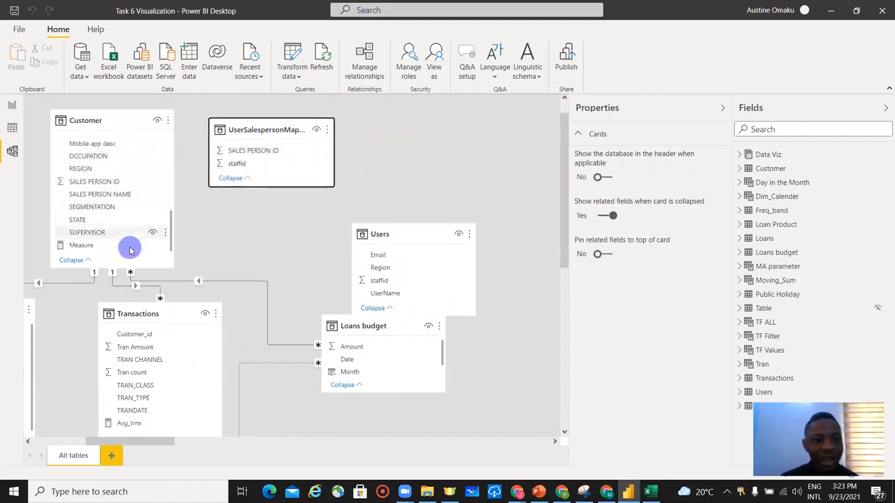
scroll(130, 247, up, 5)
scroll(119, 243, down, 2)
scroll(123, 237, up, 2)
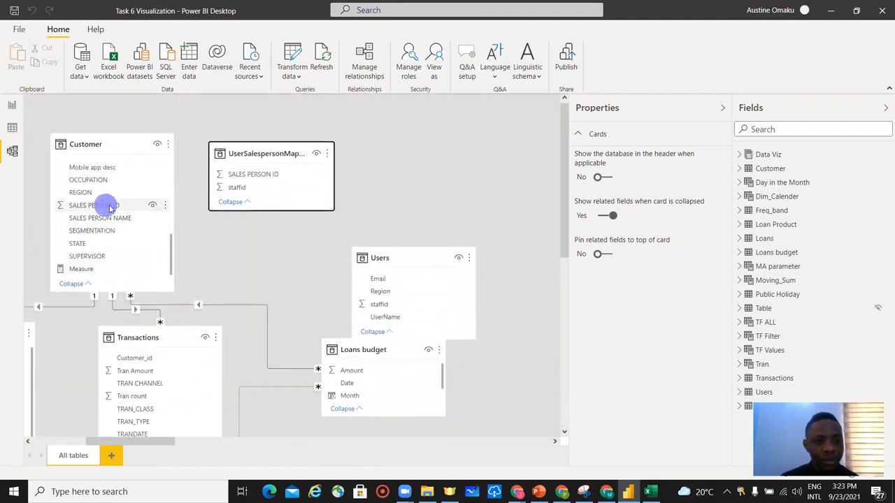
drag(234, 174, 127, 208)
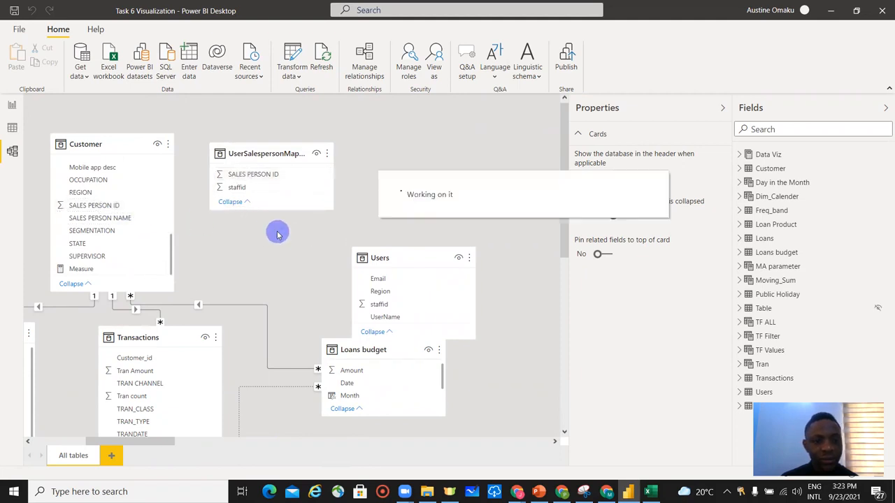
Move the Users table back up beside the UserSalespersonMapping table.
drag(391, 255, 401, 144)
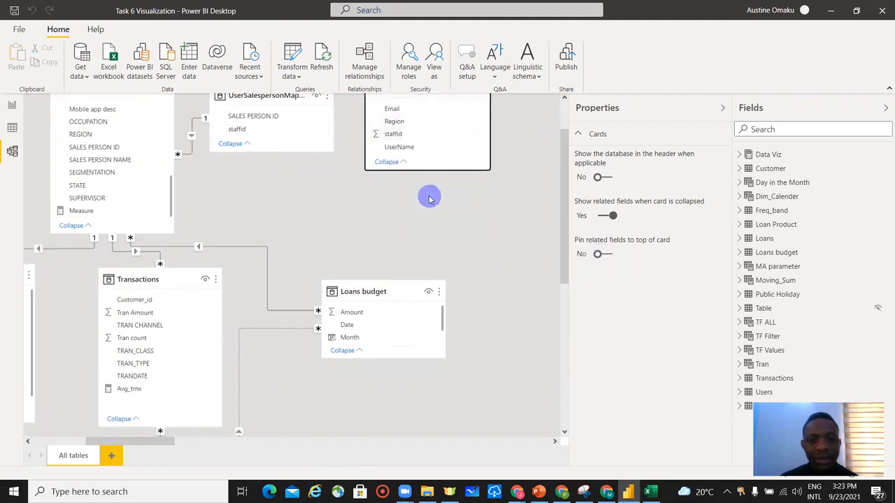
drag(409, 192, 288, 186)
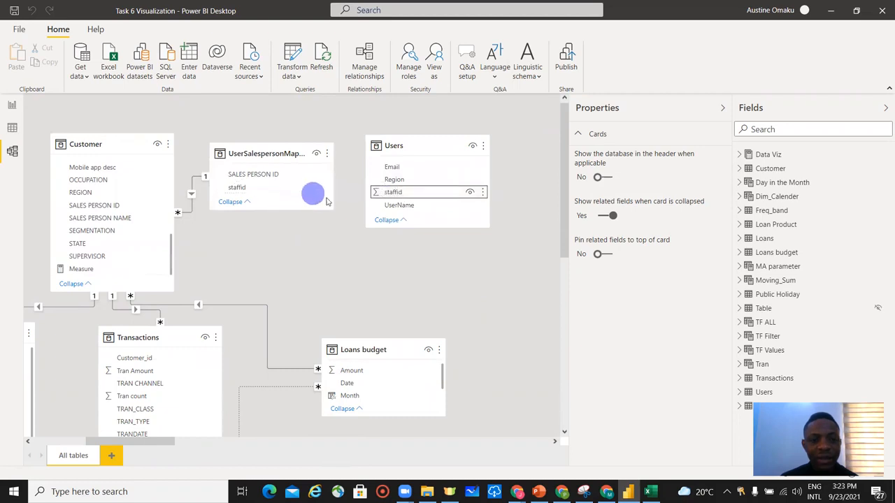
Create the staffid relationship between Users and UserSalespersonMapping and move the Users table down beside it.
click(385, 224)
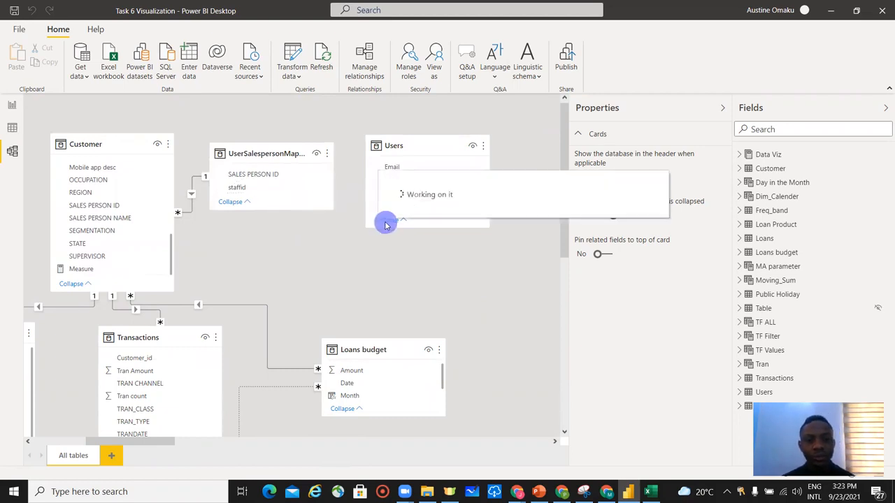
drag(467, 168, 451, 194)
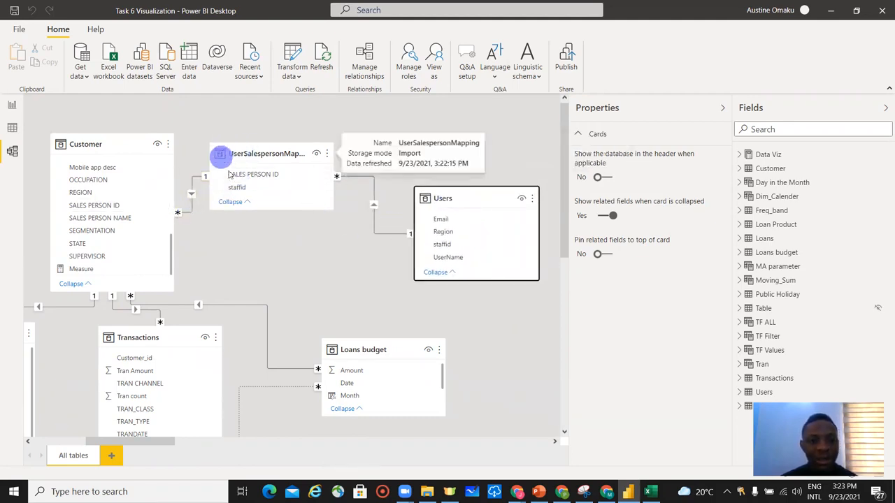
Edit the Customer–UserSalespersonMapping relationship: set cross filter direction to Both and apply security filter in both directions.
click(192, 187)
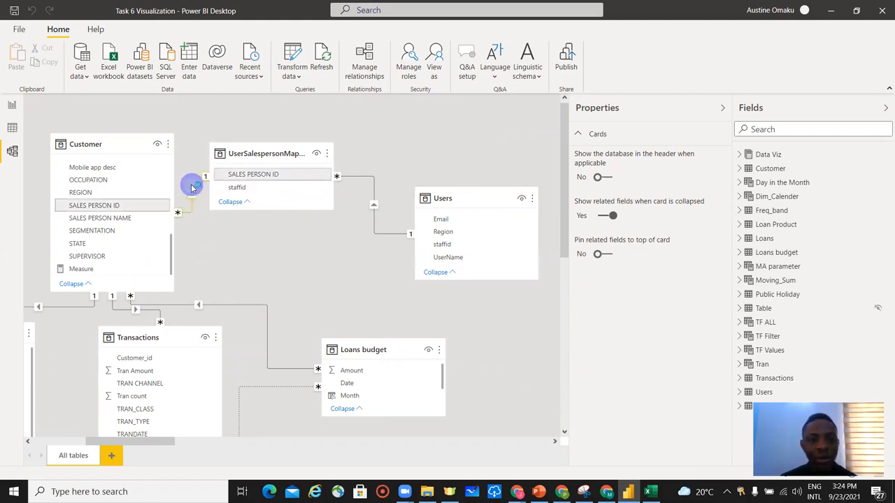
double_click(191, 187)
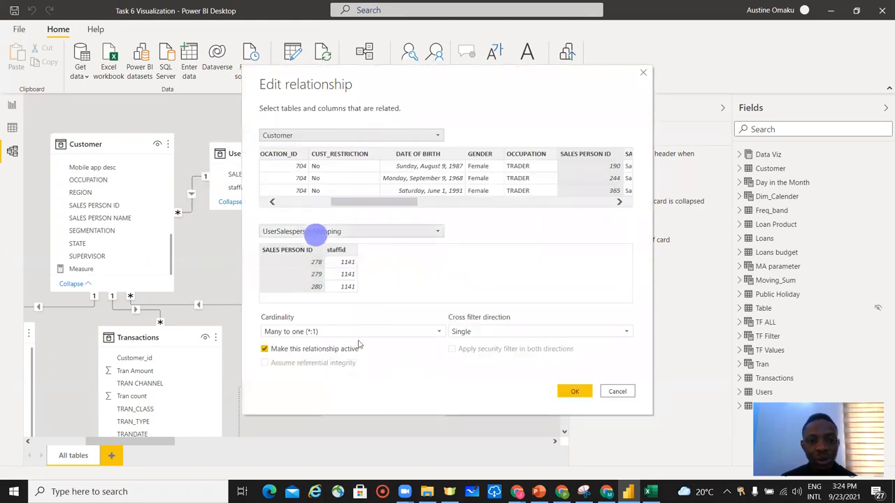
click(490, 332)
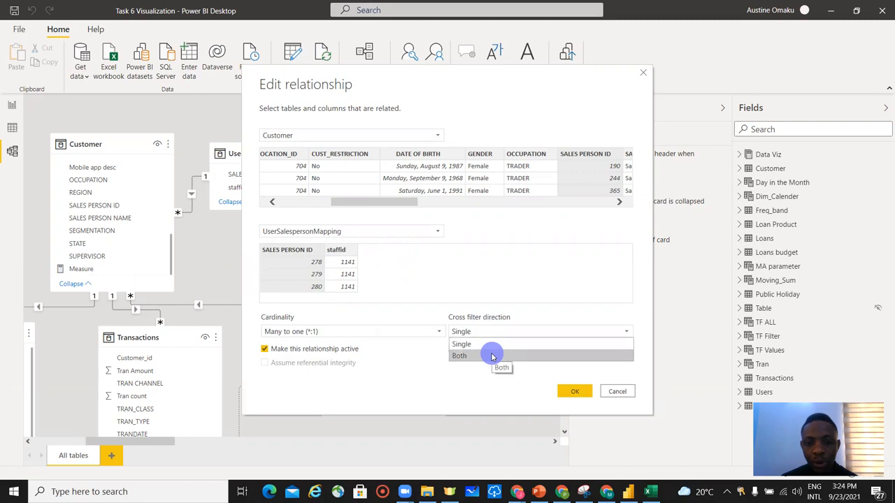
click(492, 357)
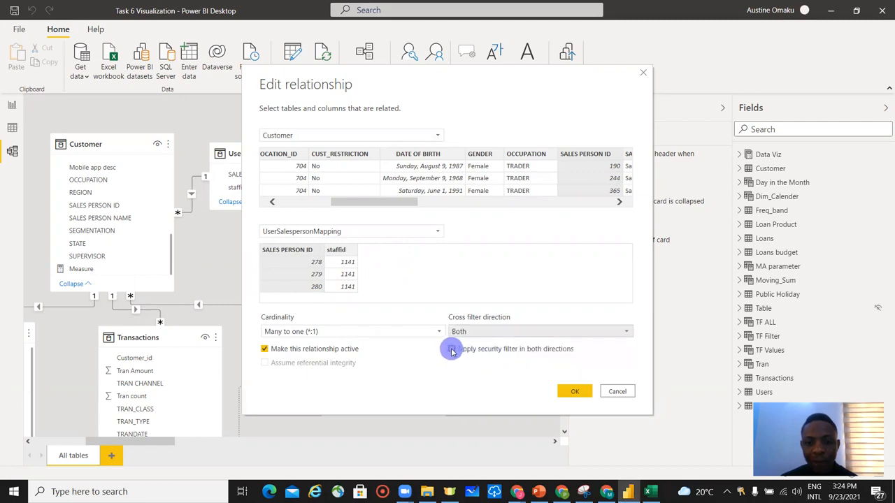
click(453, 350)
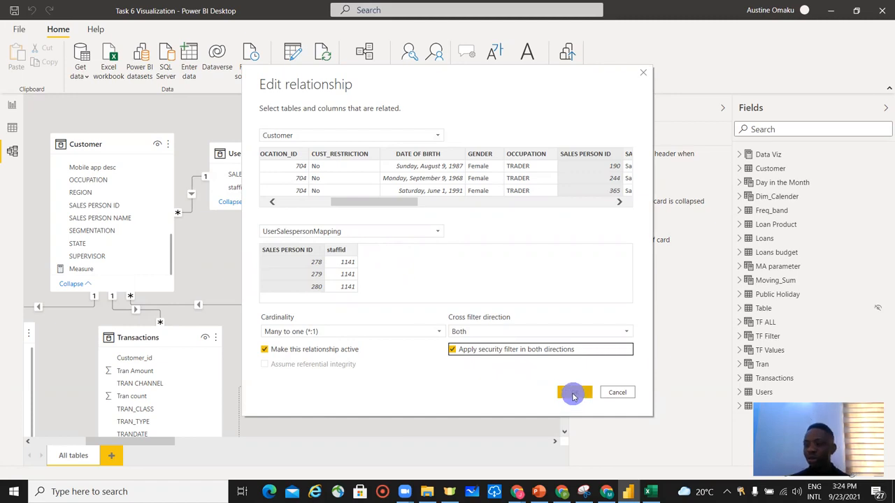
click(574, 394)
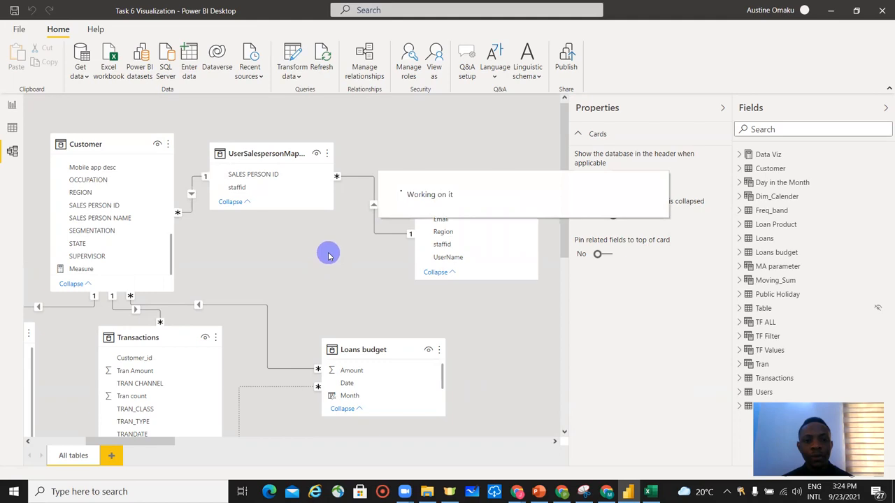
Rearrange the UserSalespersonMapping and Users tables closer together near the Customer table.
drag(272, 151, 277, 140)
drag(481, 191, 440, 201)
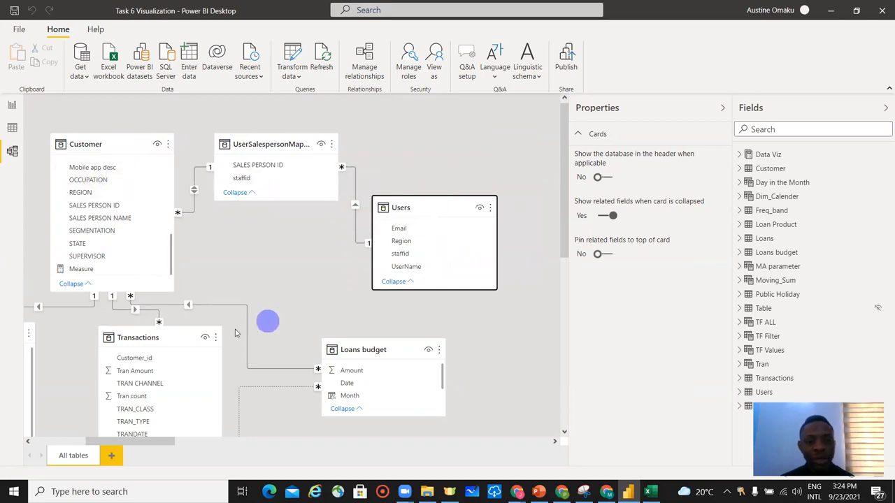
scroll(238, 309, down, 1)
scroll(269, 343, up, 1)
scroll(273, 347, down, 1)
scroll(280, 346, up, 1)
scroll(285, 344, up, 1)
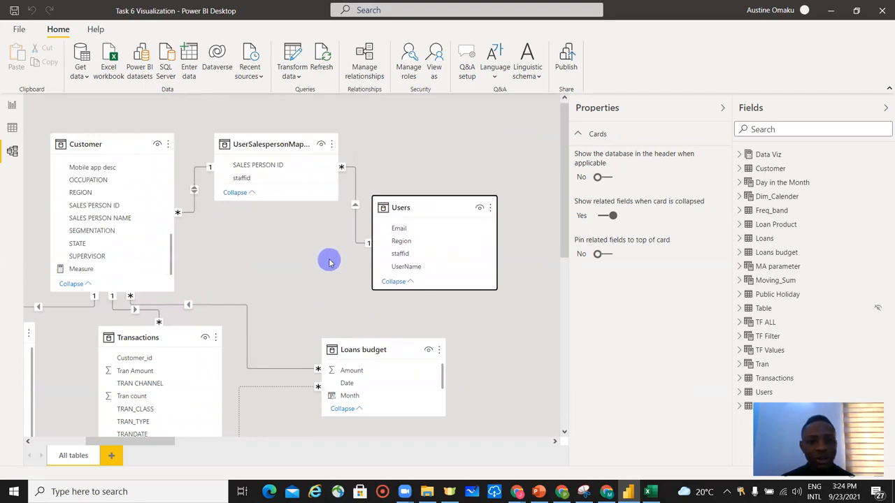
Open Manage roles from the report view and create a new role named DRLS.
click(12, 106)
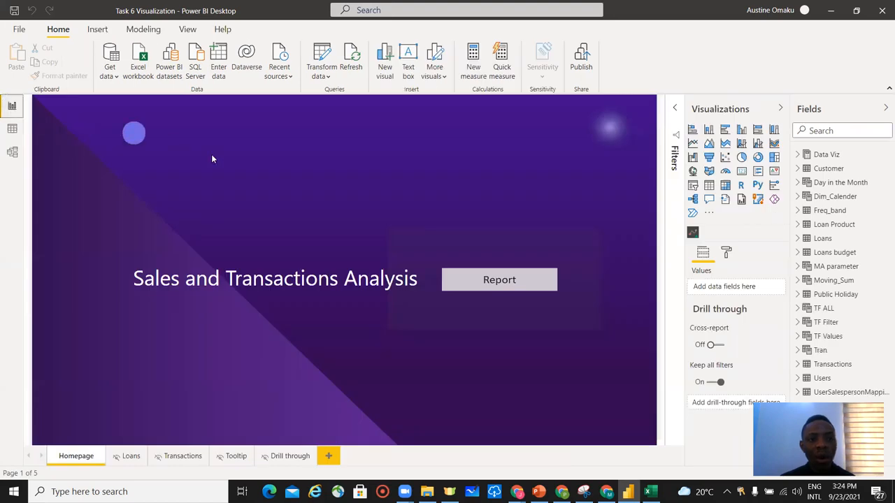
click(143, 30)
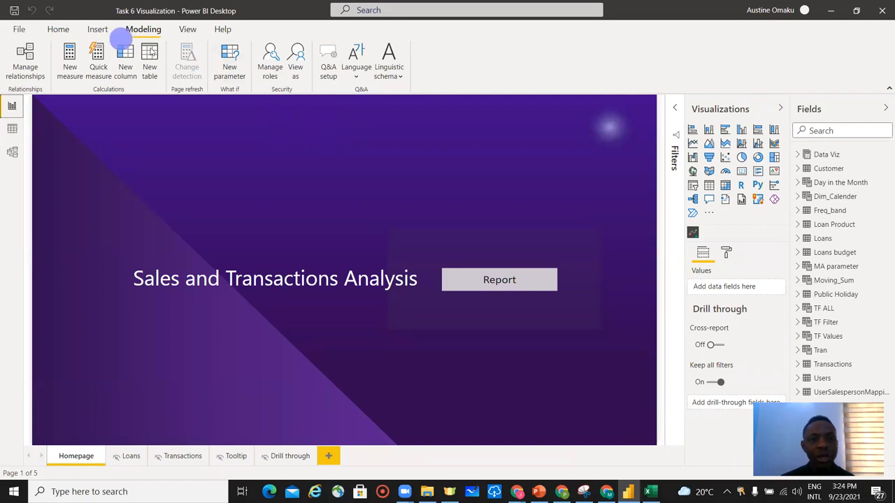
click(272, 67)
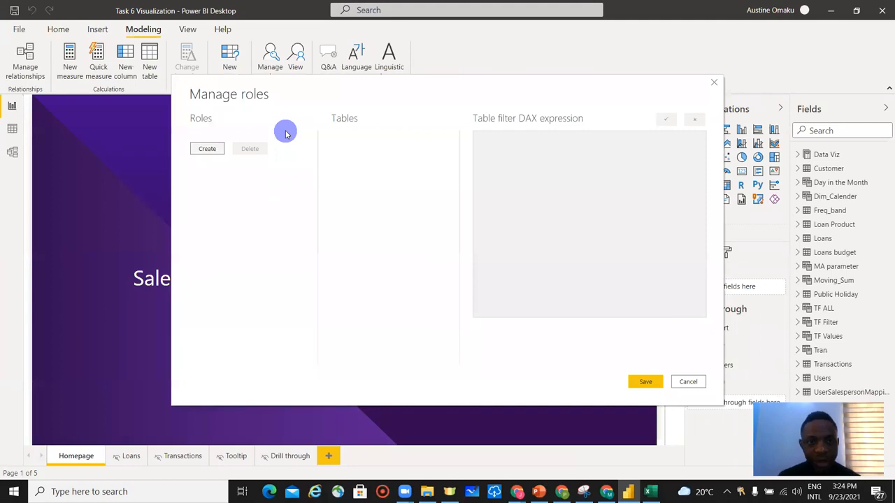
click(211, 150)
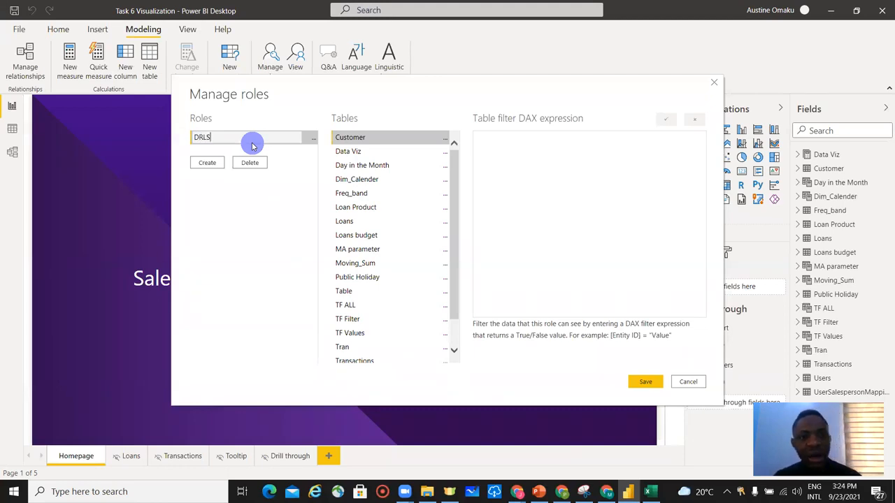
click(269, 199)
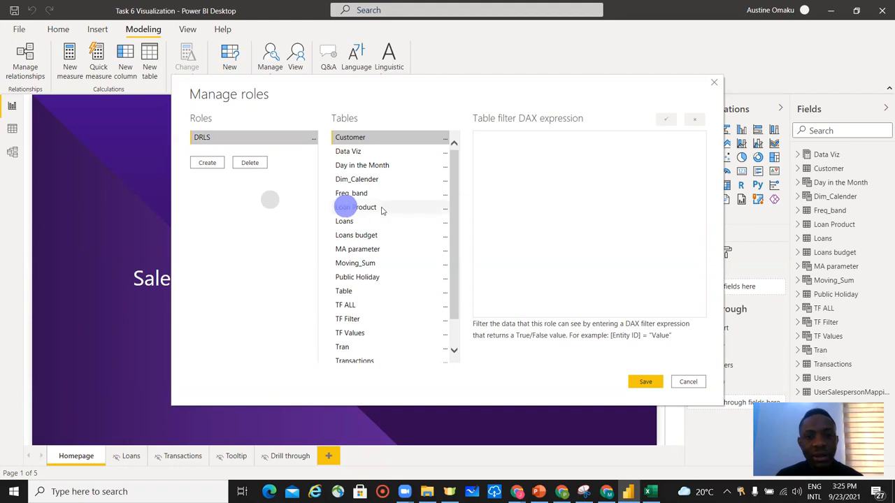
Add a filter on the Users table with the DAX expression [Email] = USERNAME() and save the role.
scroll(437, 280, down, 1)
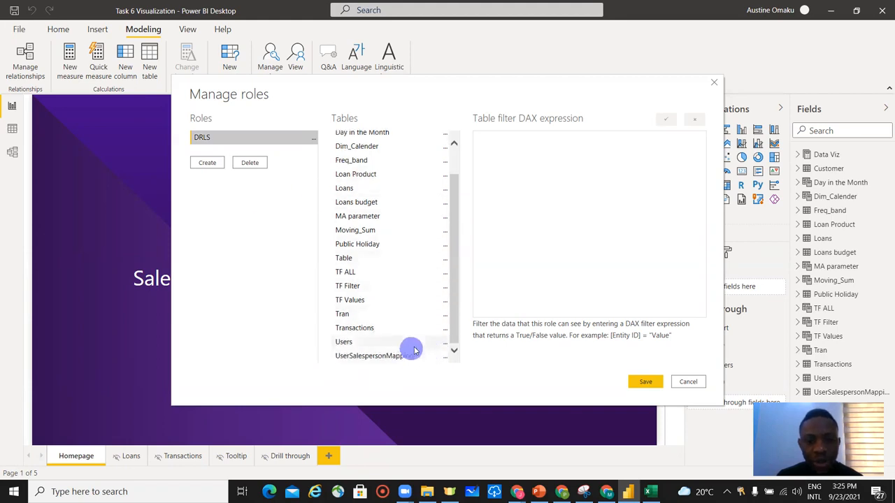
click(444, 345)
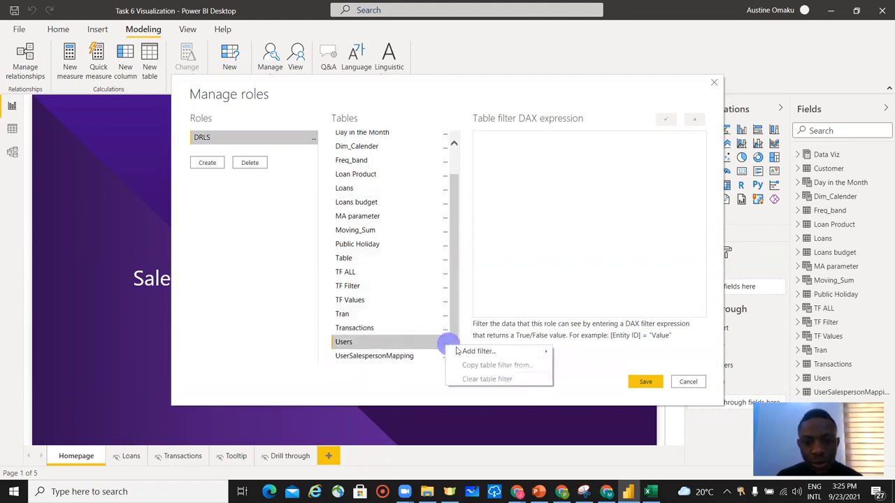
click(476, 352)
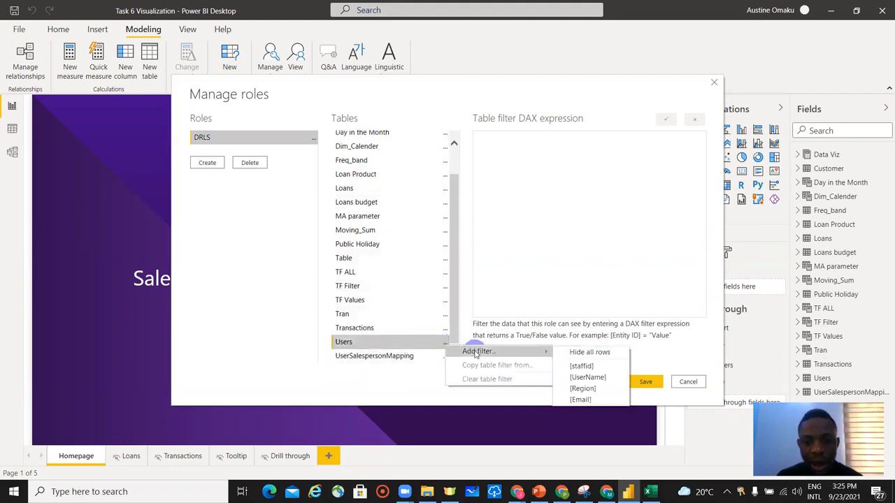
click(603, 402)
click(604, 401)
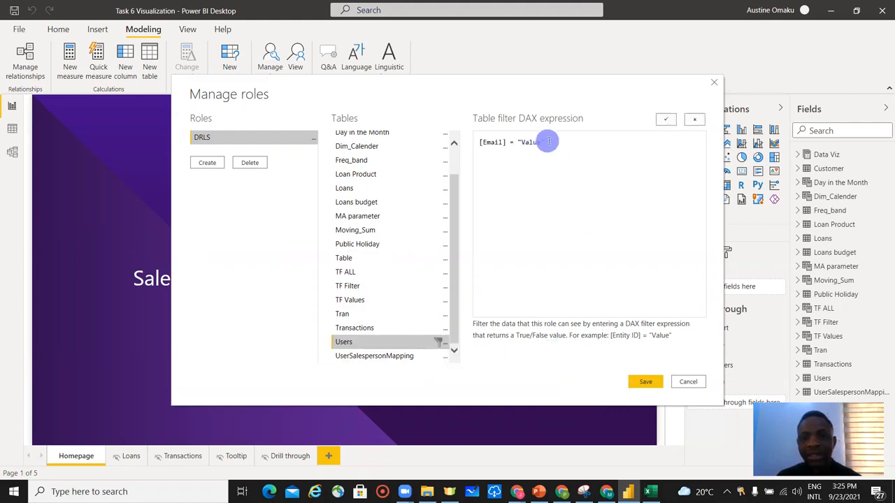
drag(550, 141, 518, 141)
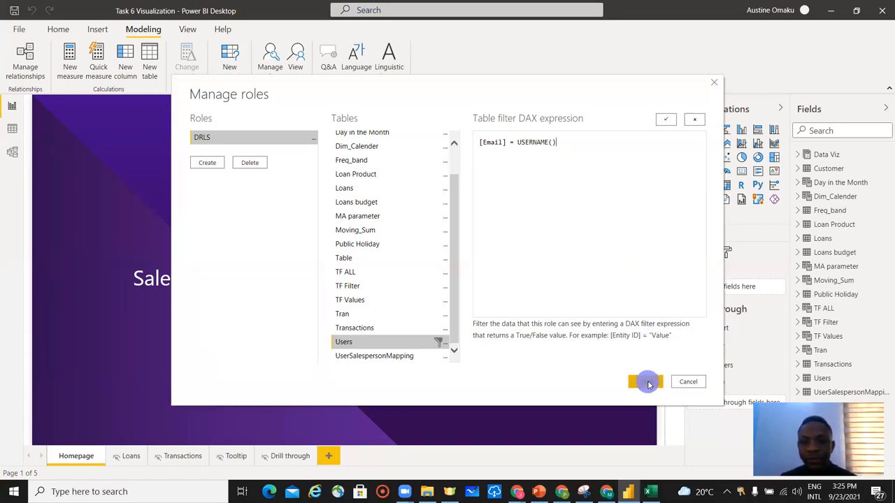
click(666, 119)
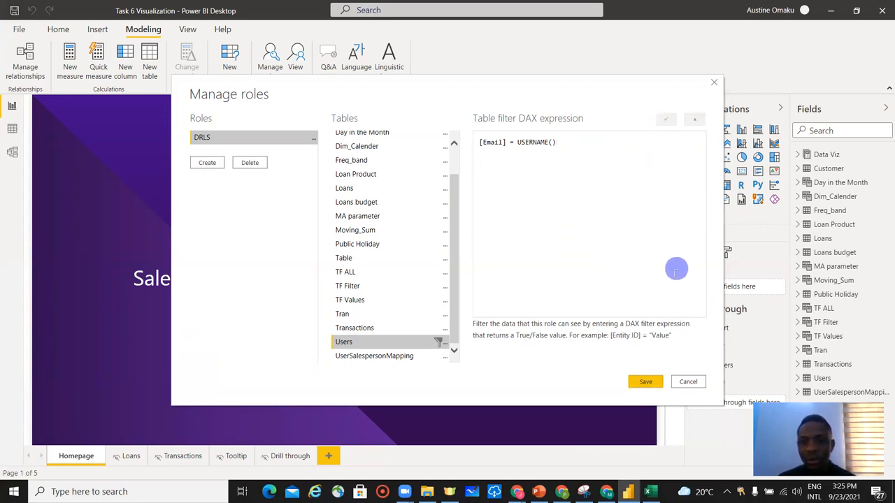
click(649, 383)
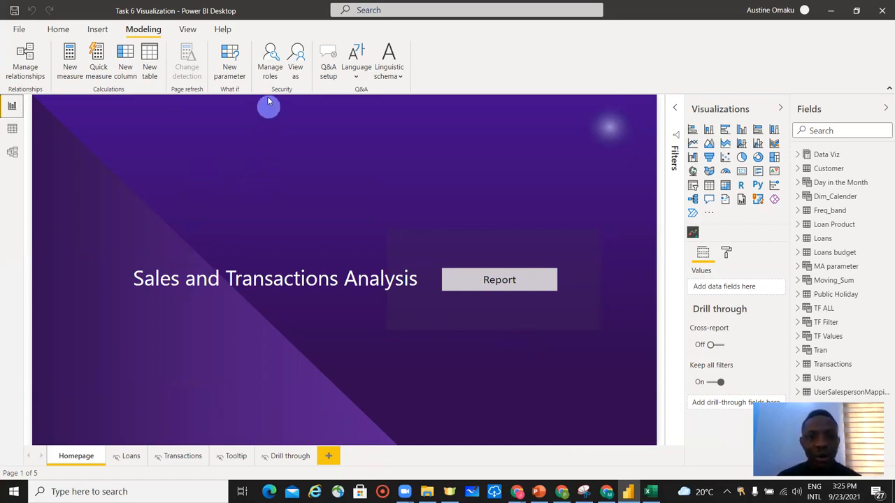
Open View as roles and select both Other user and the DRLS role.
click(295, 67)
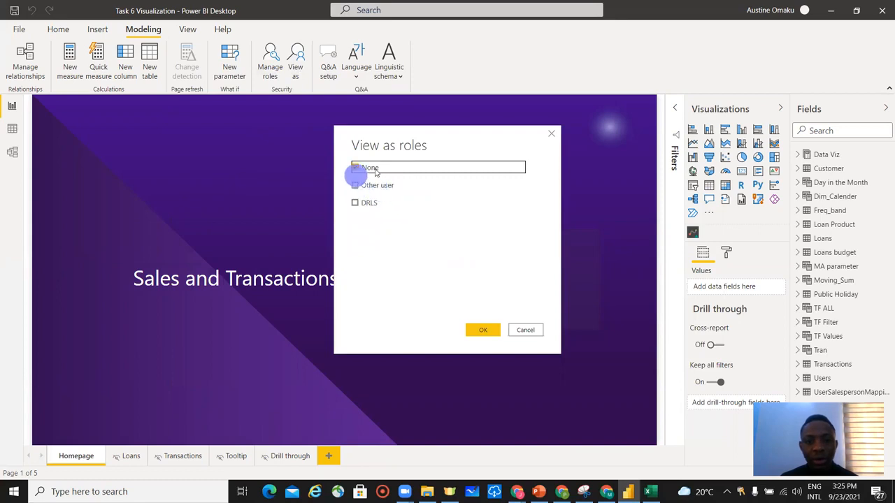
click(357, 185)
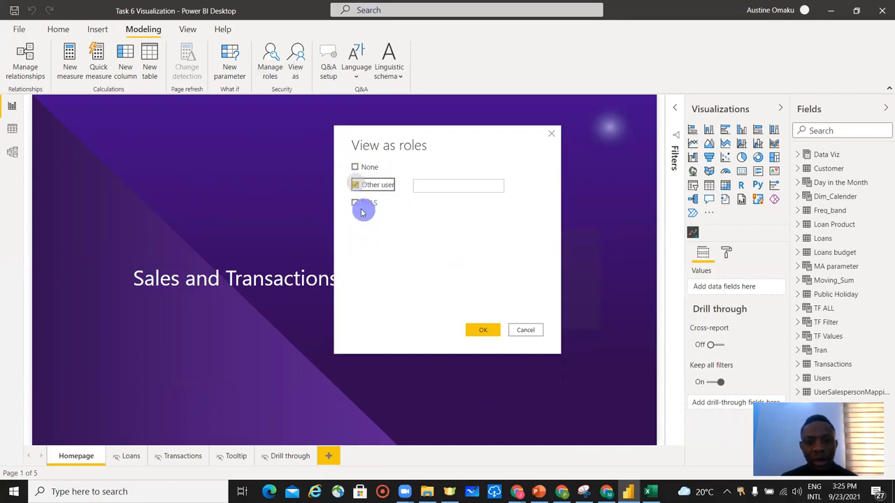
click(355, 202)
click(445, 186)
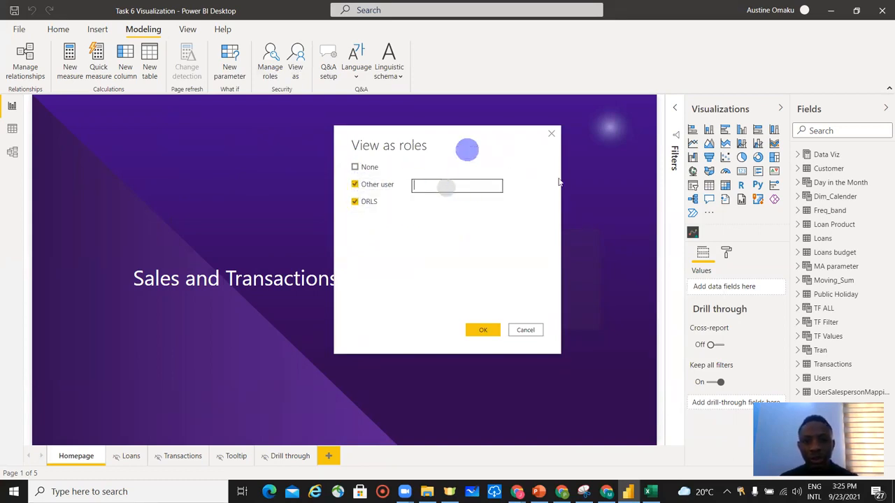
Switch to Excel and copy the third user's e-mail address from the Users sheet.
click(648, 491)
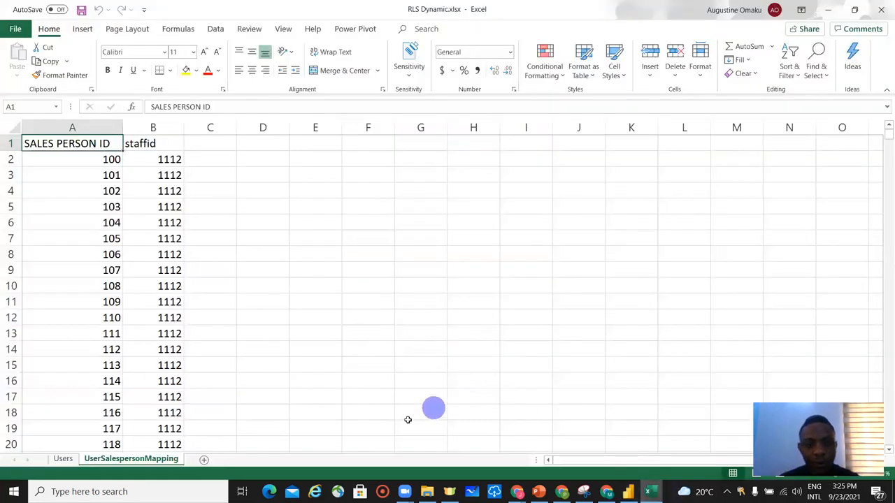
click(63, 458)
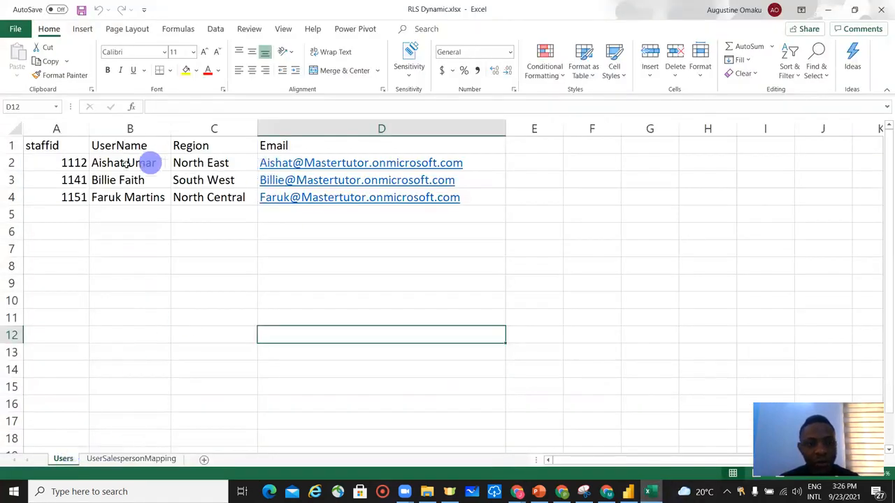
click(151, 162)
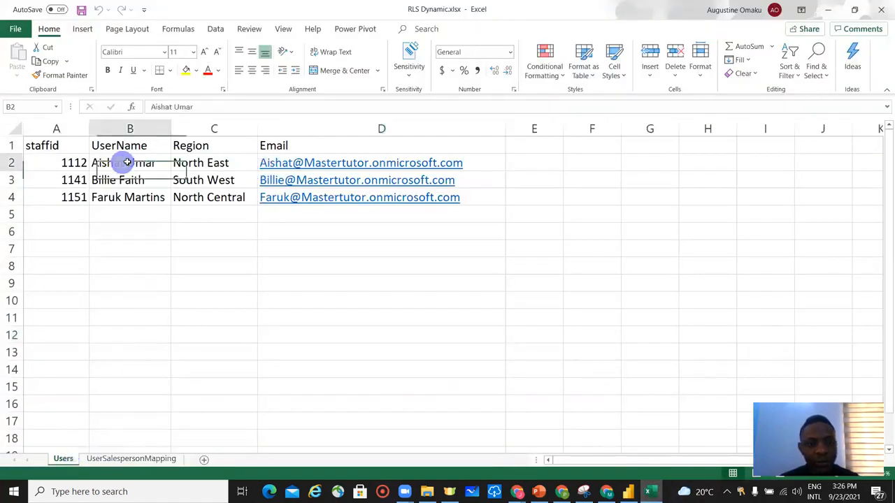
double_click(161, 198)
drag(160, 198, 82, 196)
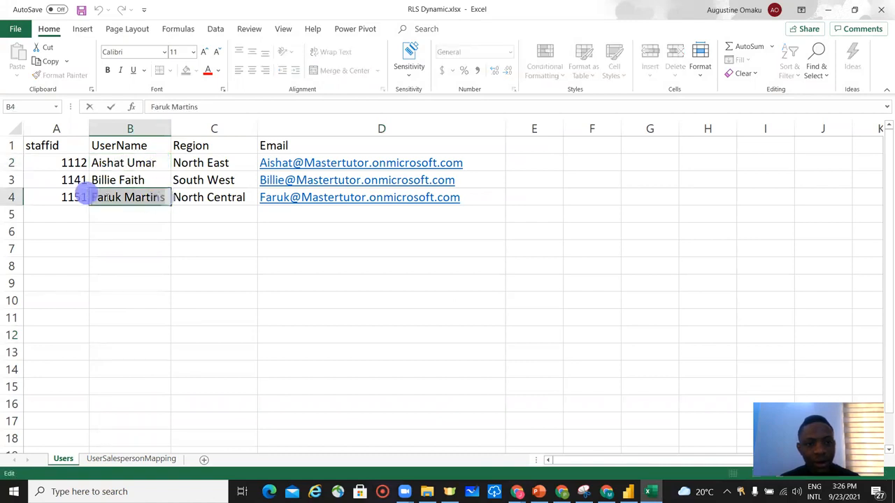
double_click(490, 198)
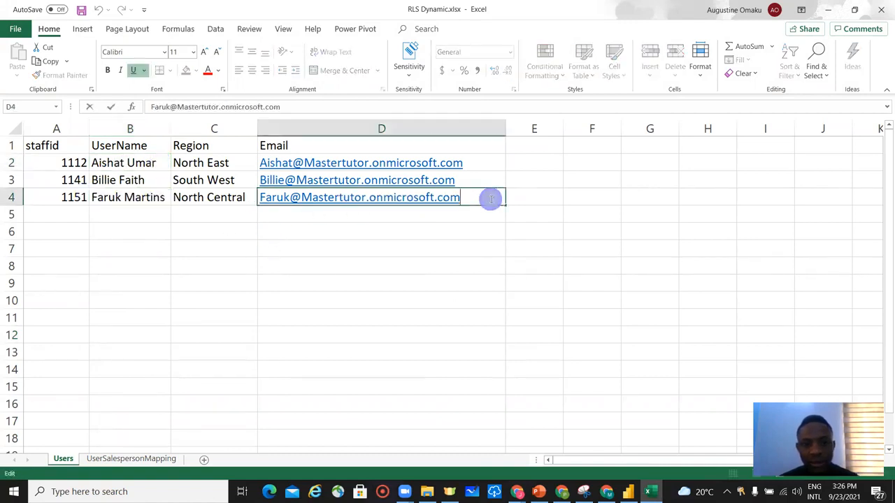
double_click(488, 201)
key(ctrl+c)
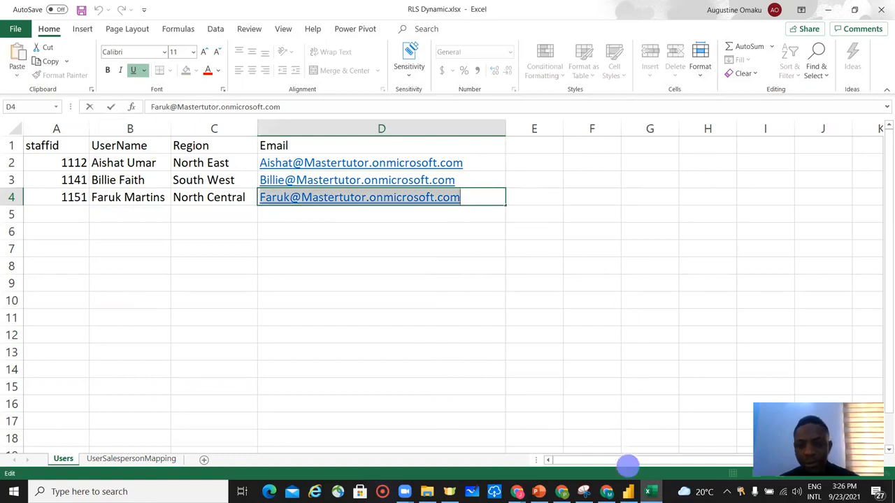
Return to Power BI, paste the e-mail address as the other user, and confirm viewing as that role.
click(628, 491)
click(451, 186)
key(ctrl+v)
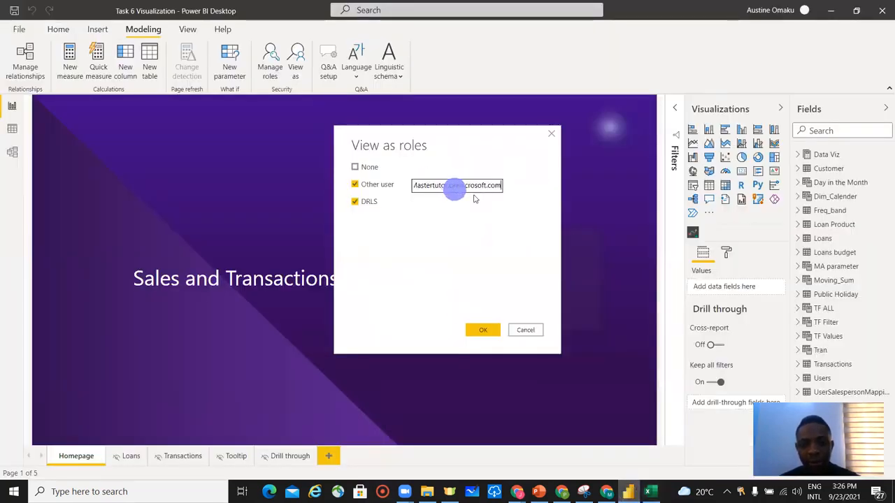
click(483, 330)
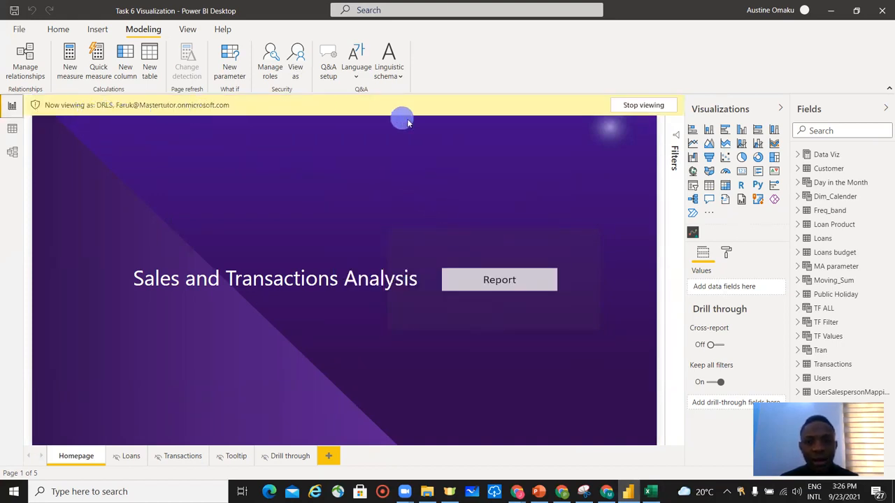
Open the Loans report page to inspect the role-filtered data, then stop viewing as the role.
ctrl+click(521, 286)
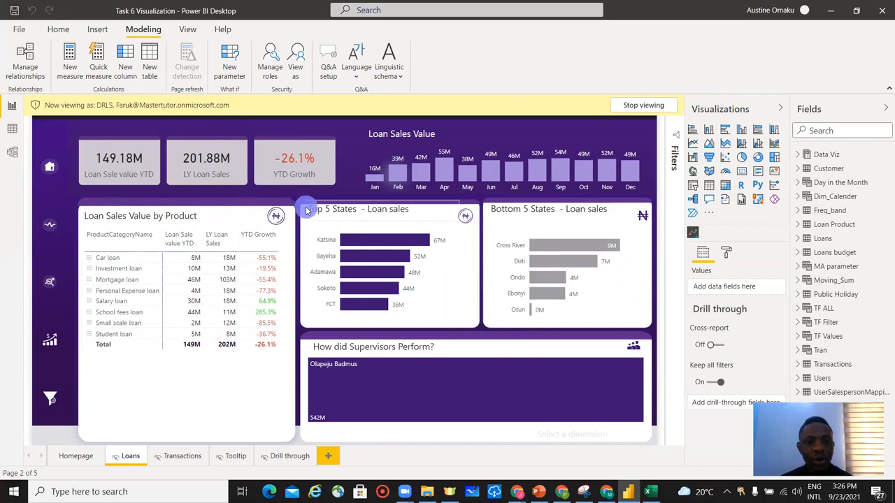
click(647, 106)
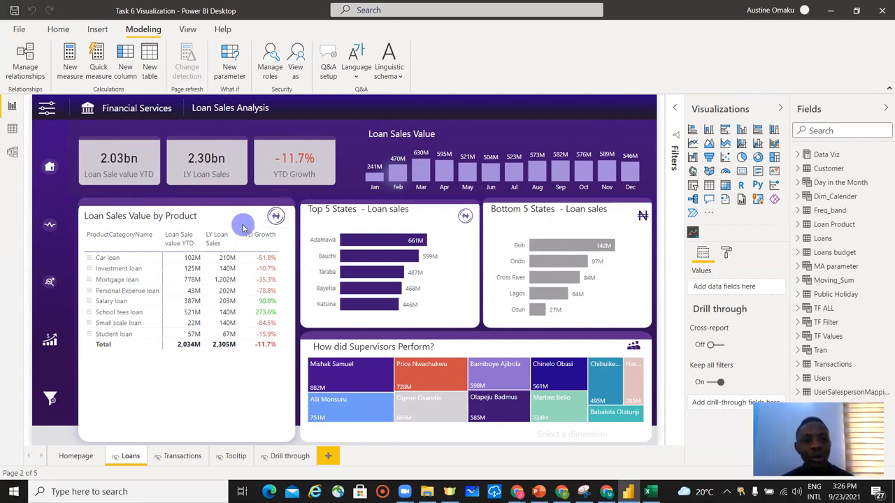
Review the table relationships in the model view before returning to the report.
click(56, 30)
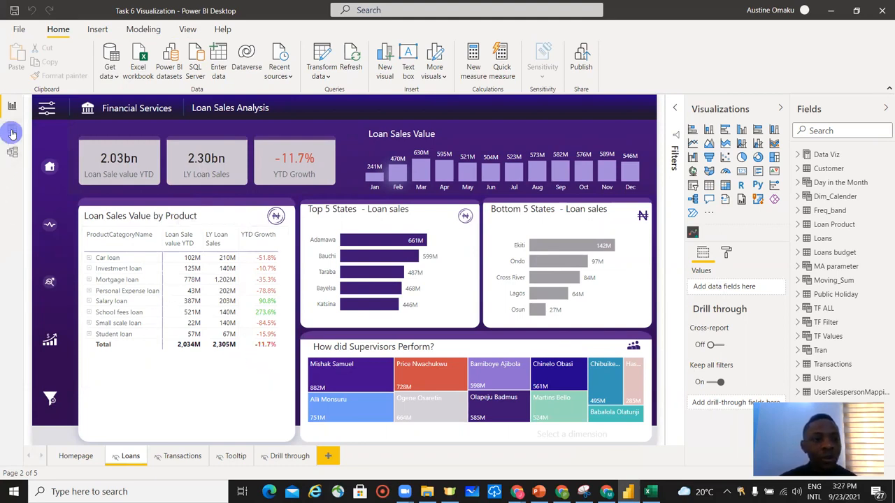
click(11, 151)
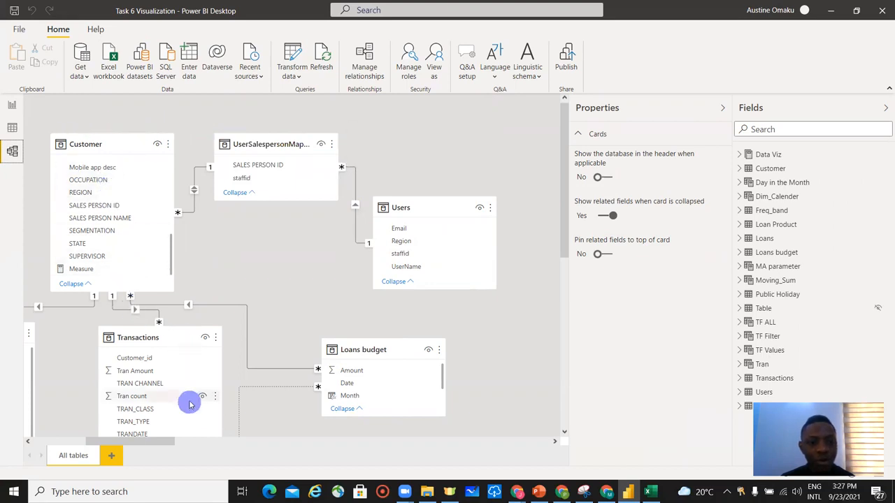
drag(137, 441, 115, 442)
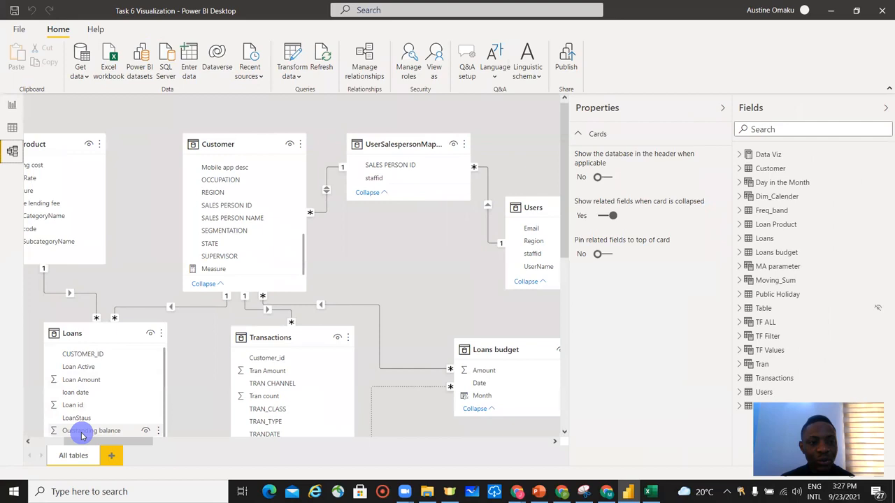
click(13, 106)
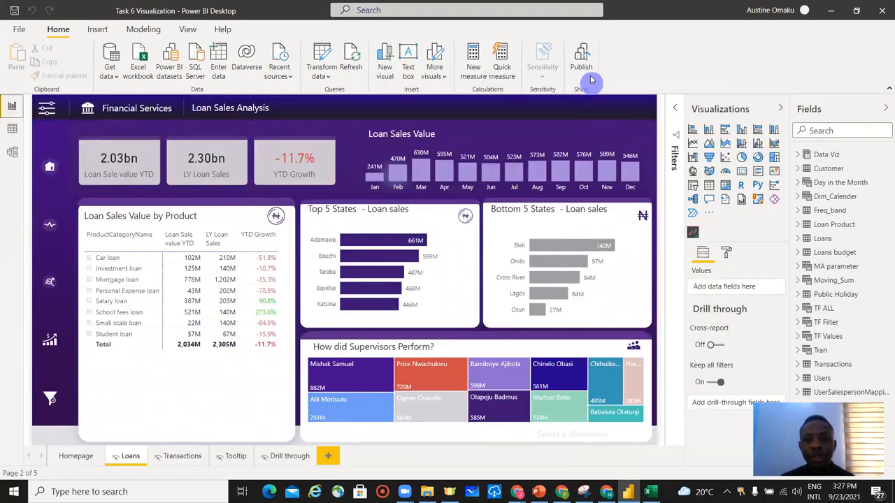
Publish the report to the Intereactive workspace.
click(582, 63)
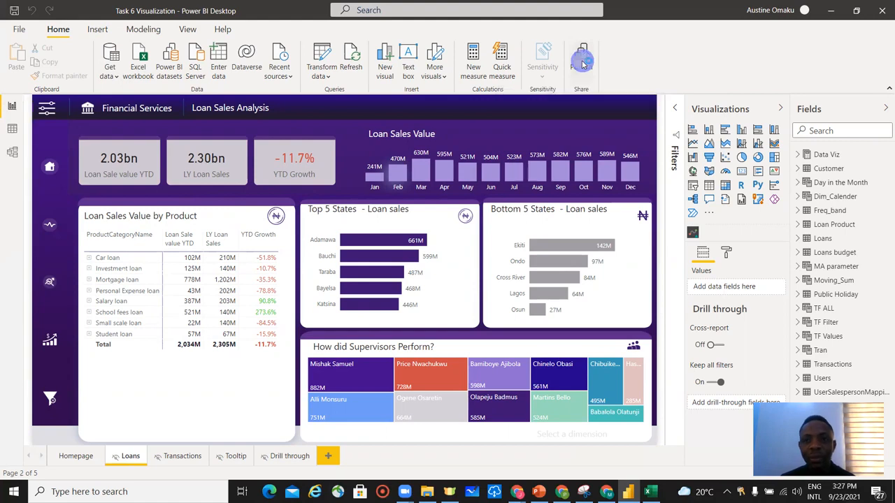
click(507, 266)
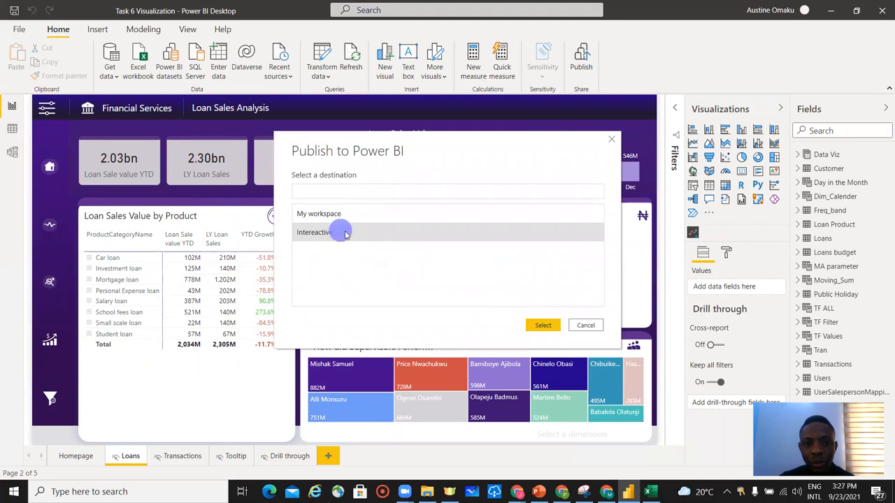
click(542, 326)
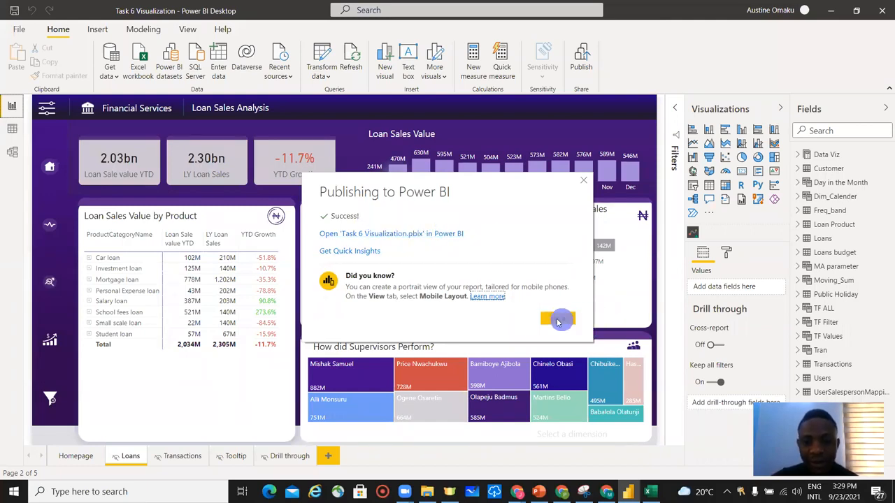
click(558, 319)
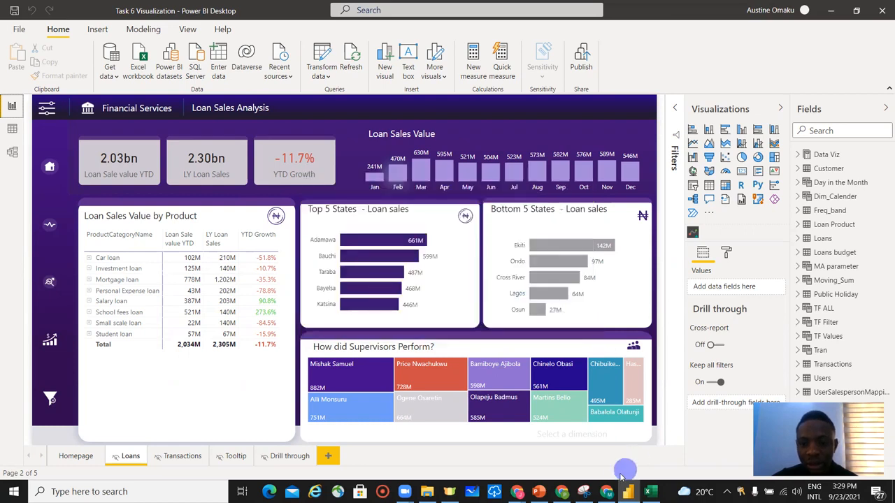
Open the published Task 6 Visualization report from the Intereactive workspace in the browser.
click(607, 492)
click(183, 32)
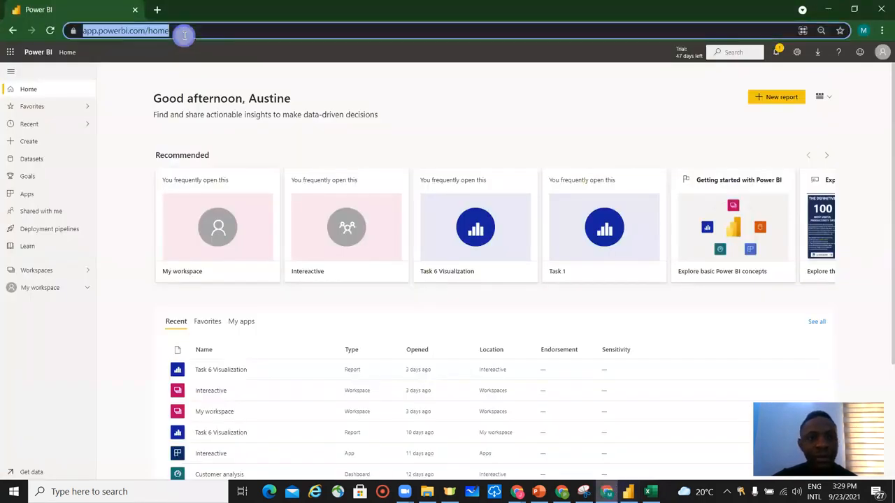
key(Return)
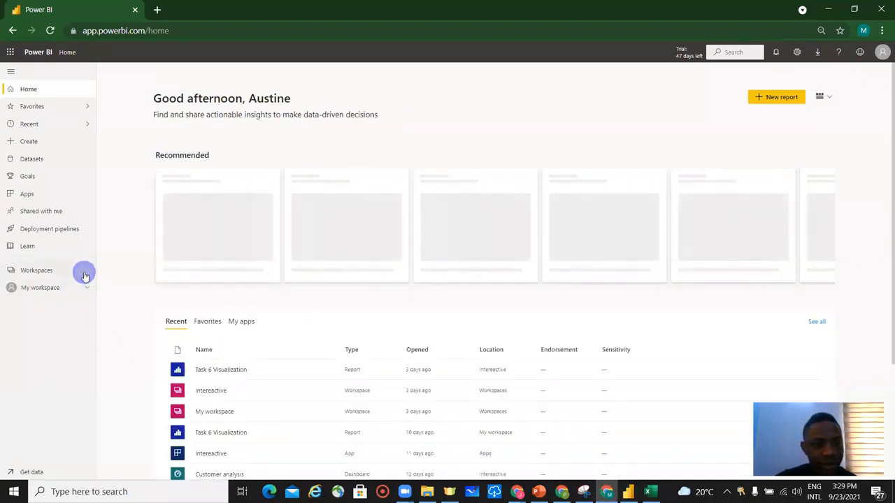
click(84, 273)
click(133, 127)
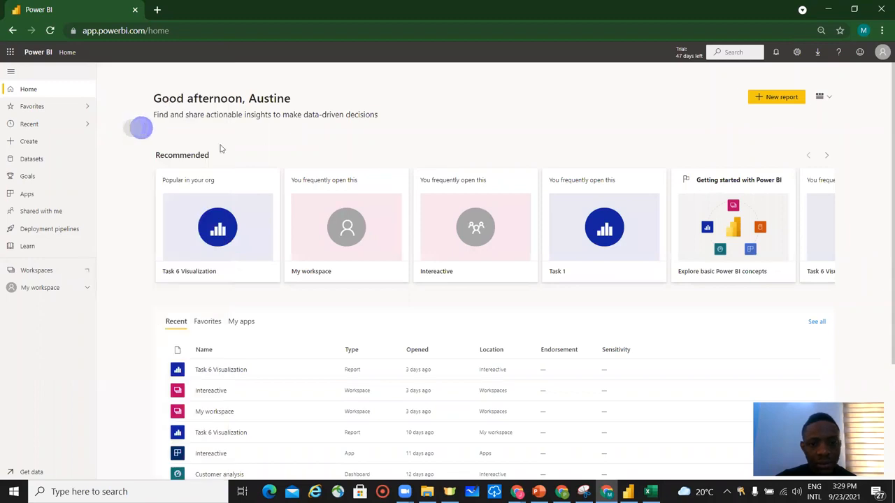
click(375, 187)
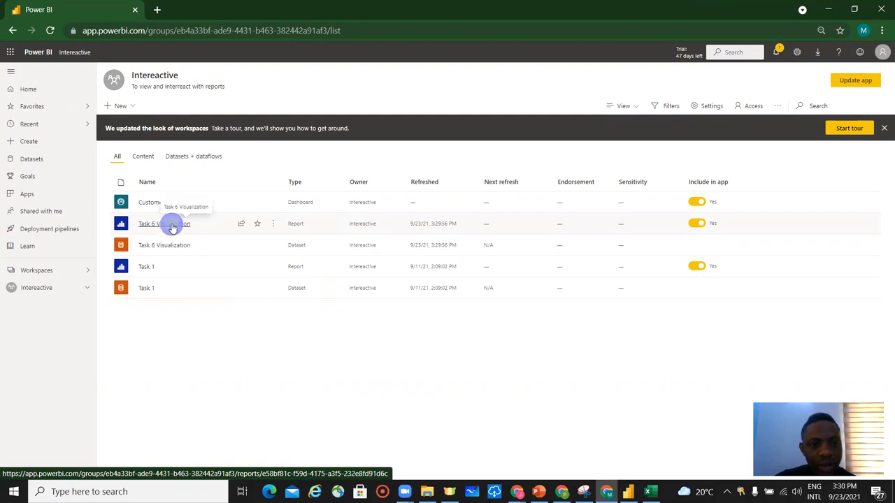
click(172, 225)
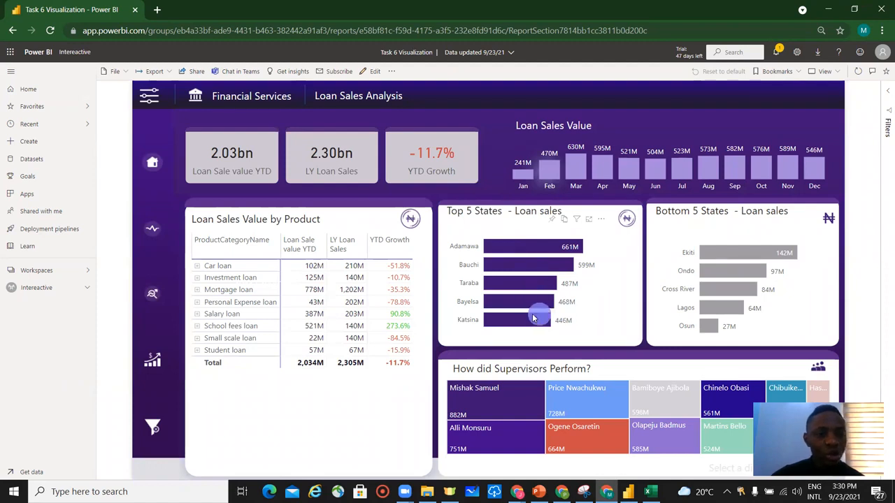
mouse_move(532, 316)
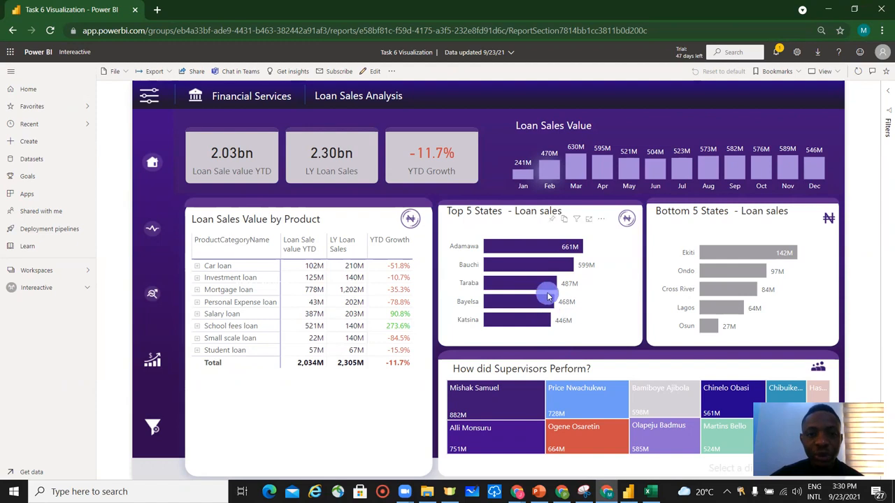
Open the Security settings of the Task 6 Visualization dataset in the Intereactive workspace.
click(46, 289)
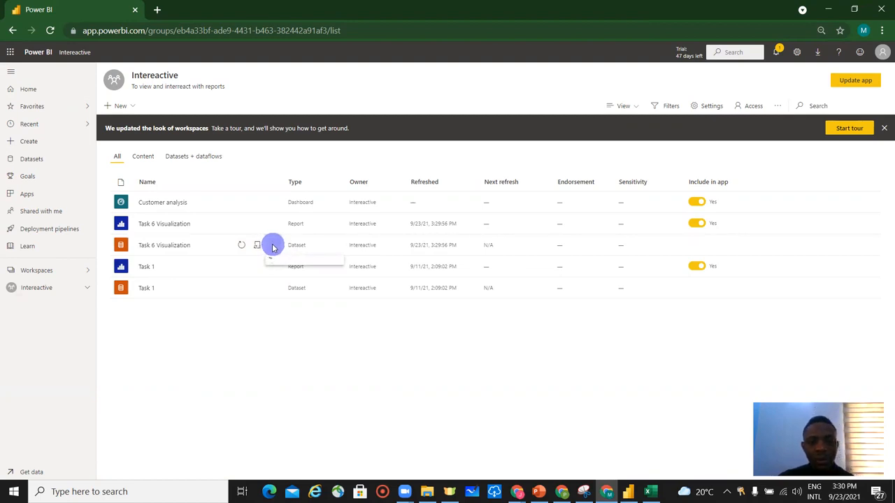
click(272, 246)
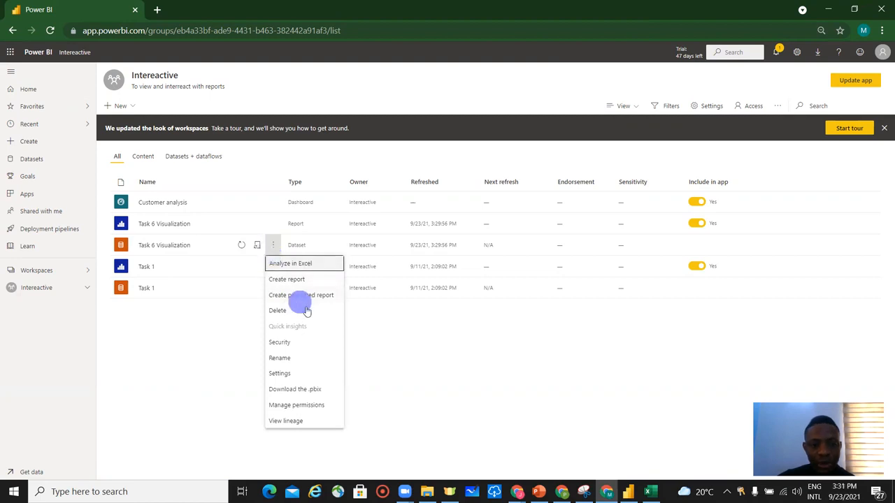
click(308, 343)
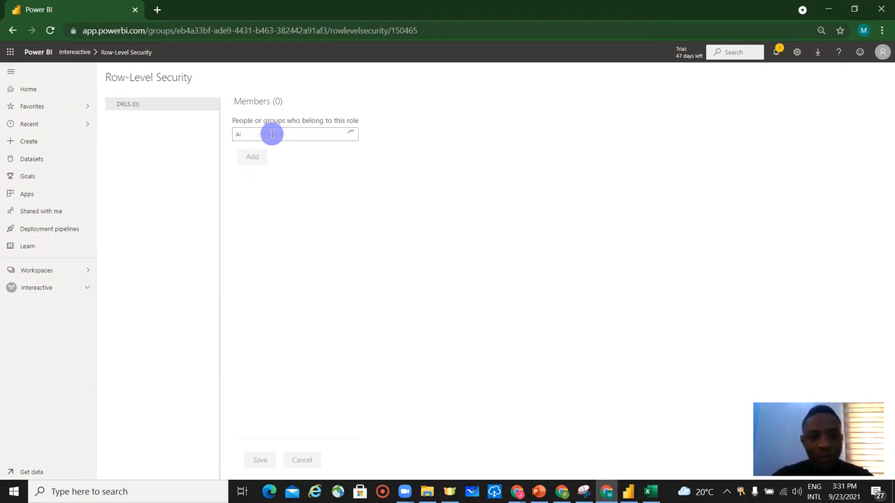
Add the three users from the Users sheet as members of the DRLS role and save.
click(294, 147)
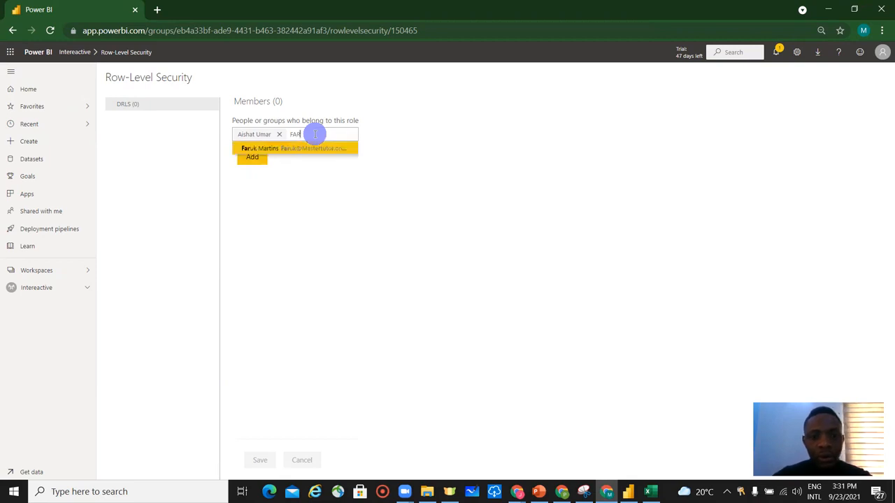
click(319, 146)
text(BILL)
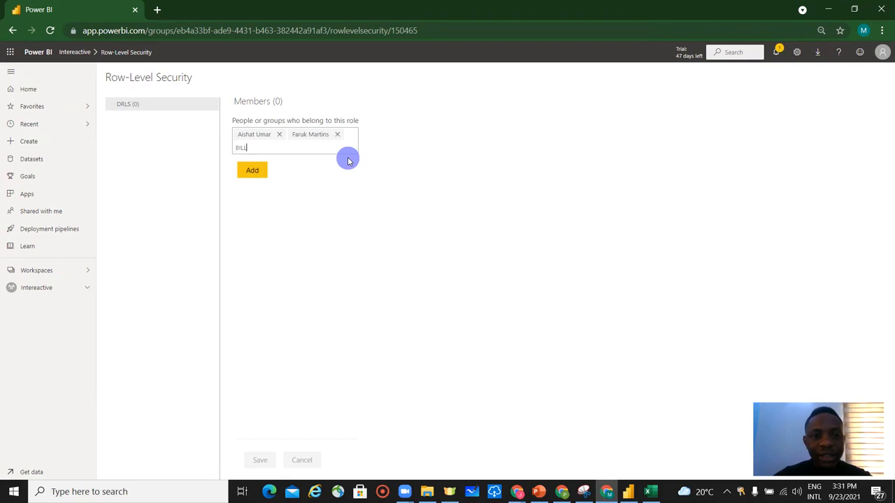
click(328, 161)
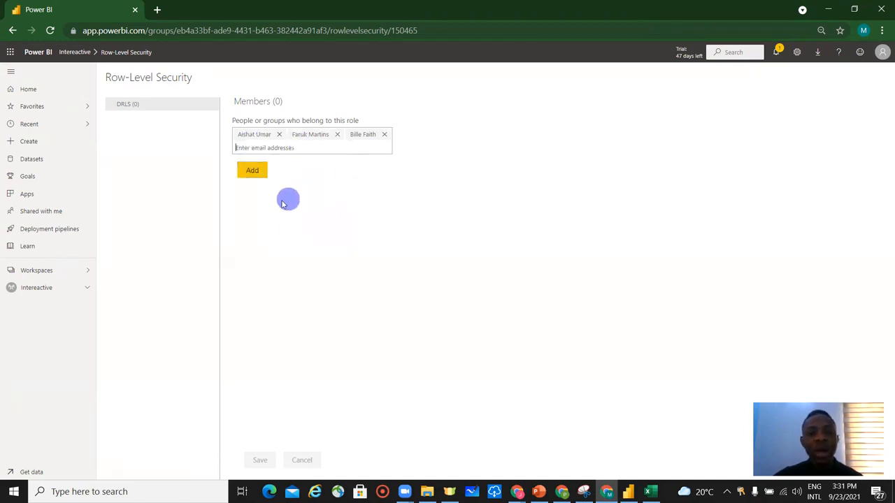
text(Po)
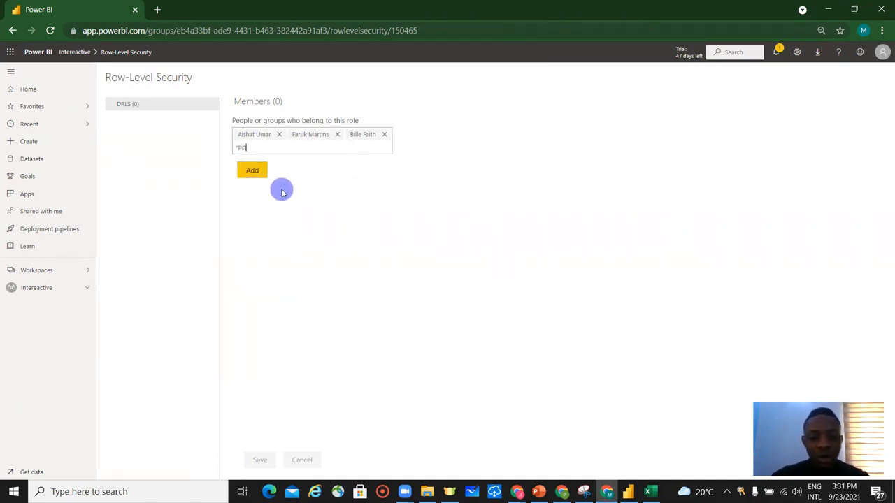
key(BackSpace)
key(BackSpace)
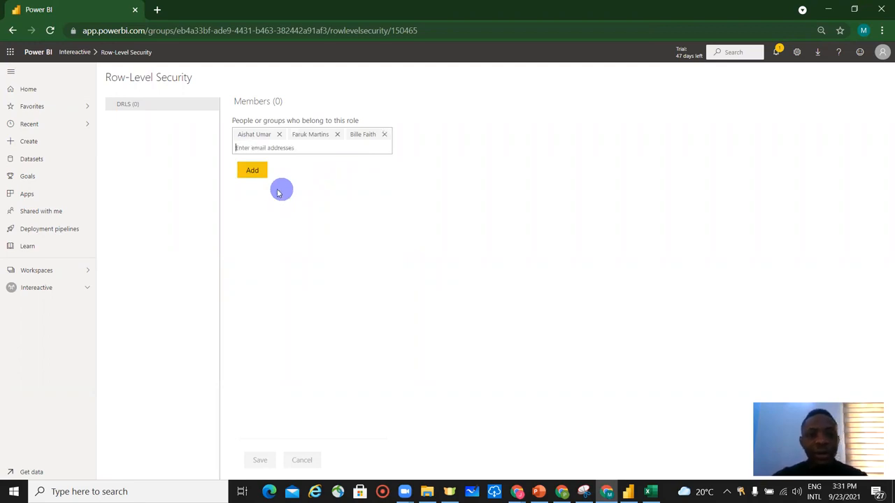
click(253, 176)
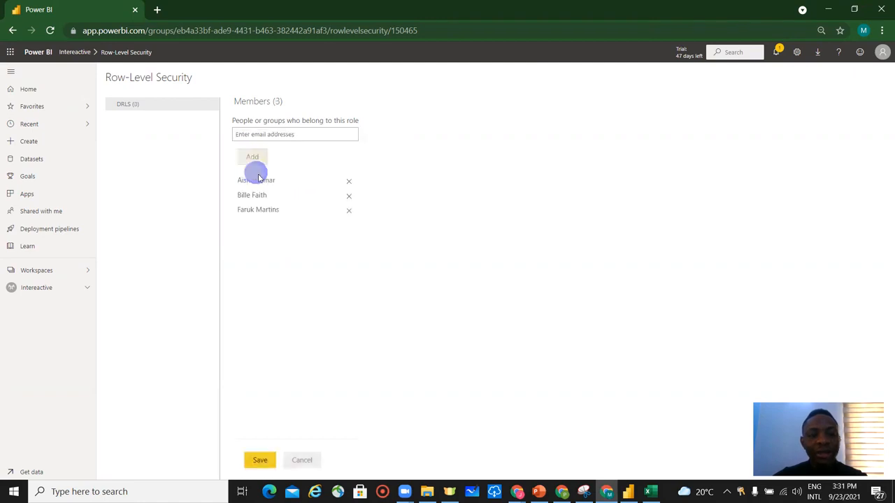
click(260, 460)
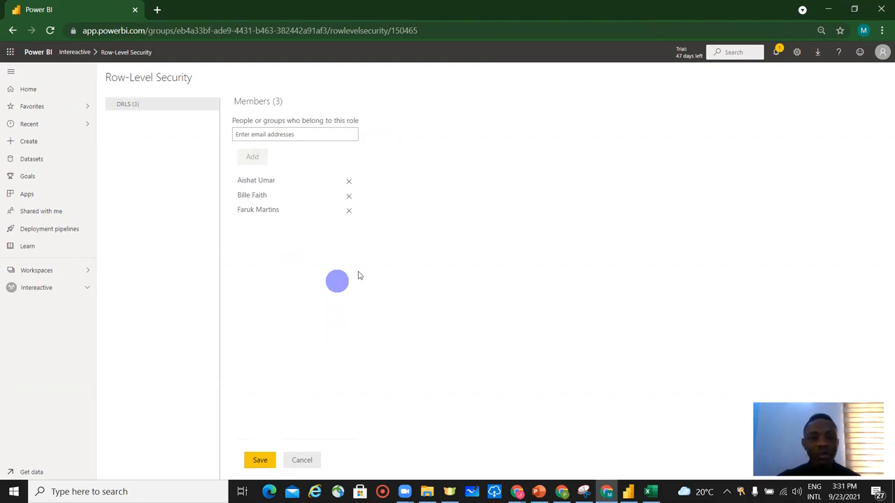
click(260, 462)
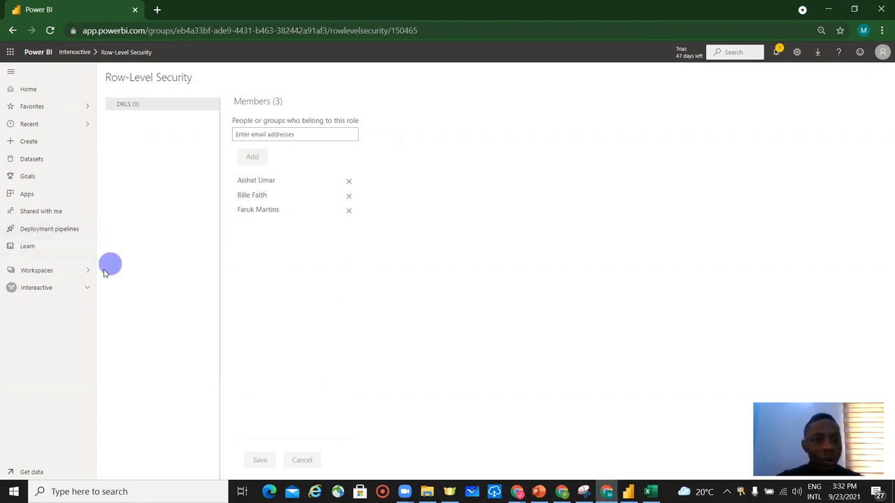
Reopen the Task 6 Visualization report from the Intereactive workspace.
click(42, 274)
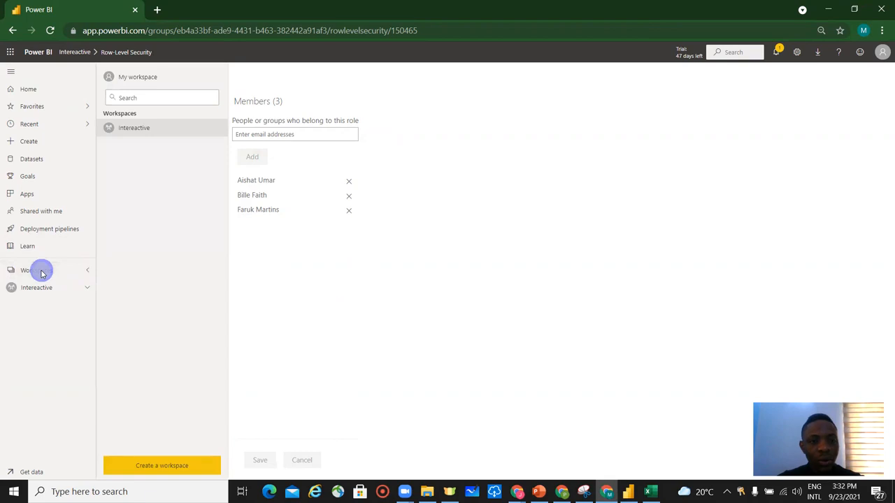
click(42, 272)
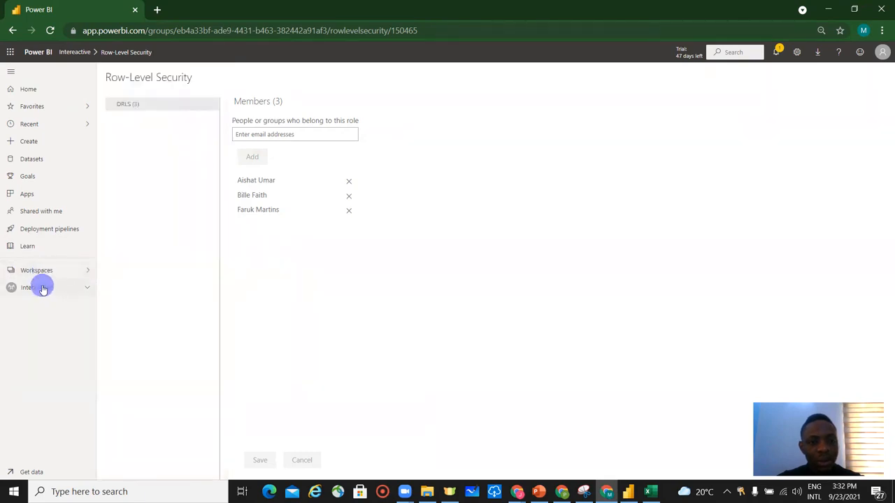
click(44, 288)
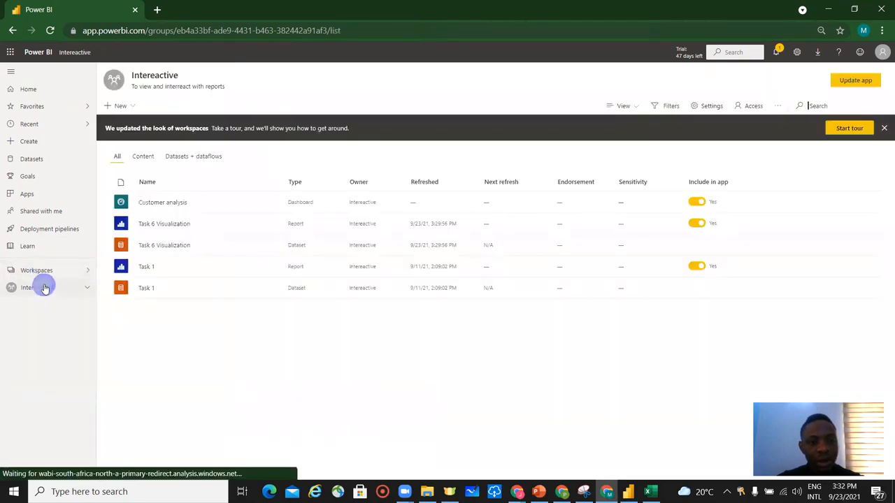
click(178, 224)
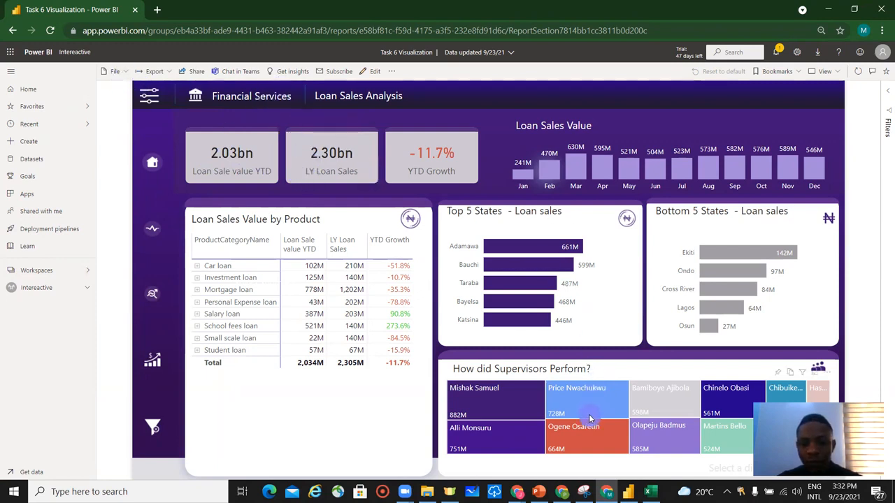
Switch to Excel and select the third user's e-mail address on the Users sheet.
mouse_move(648, 491)
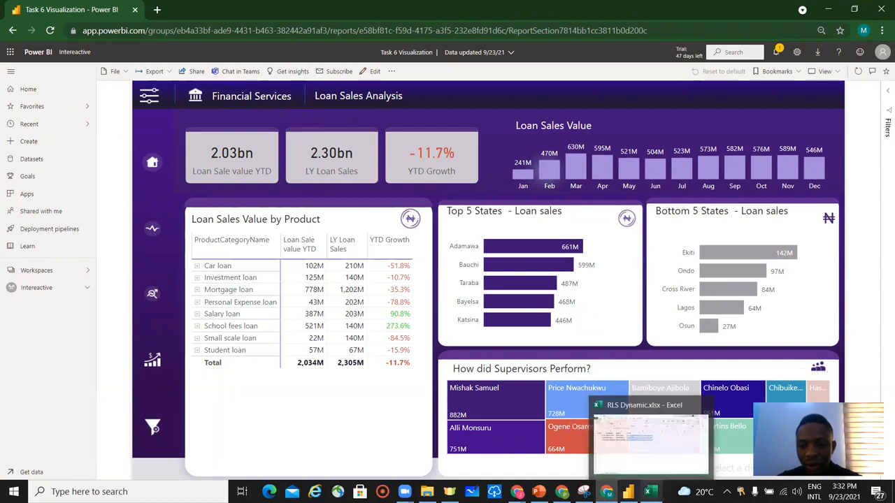
click(641, 450)
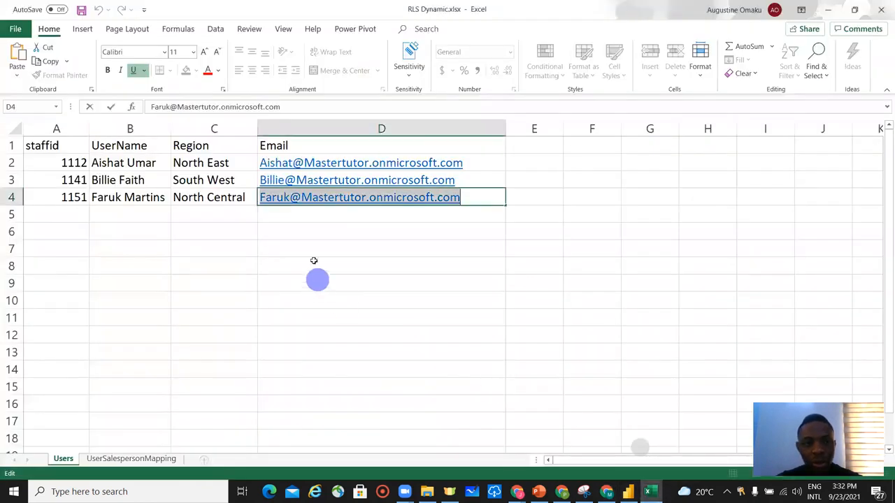
click(147, 199)
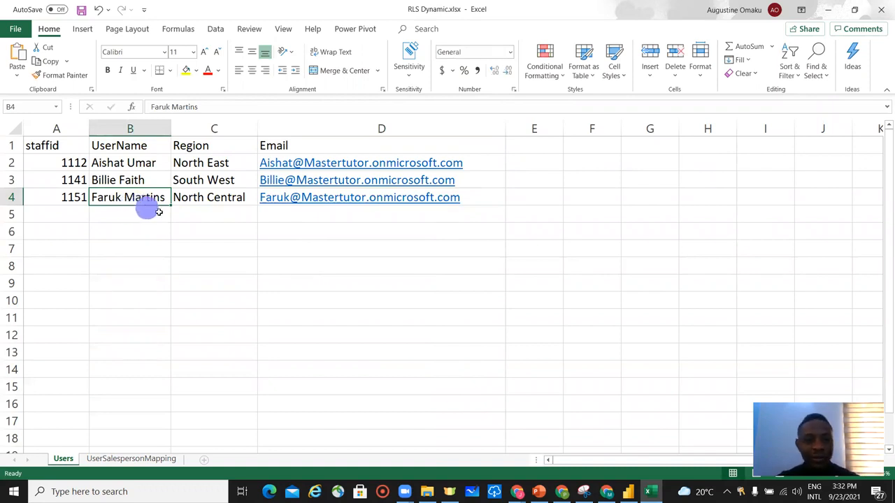
click(476, 197)
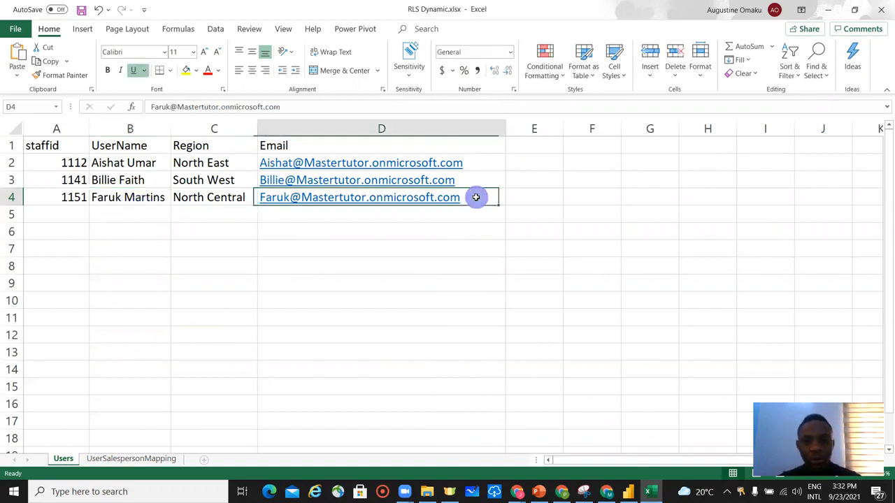
double_click(473, 198)
drag(473, 197, 253, 196)
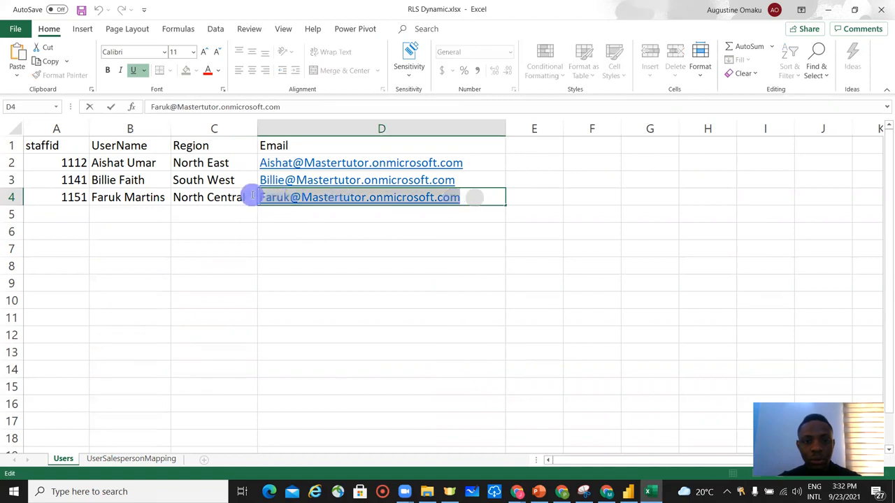
click(465, 314)
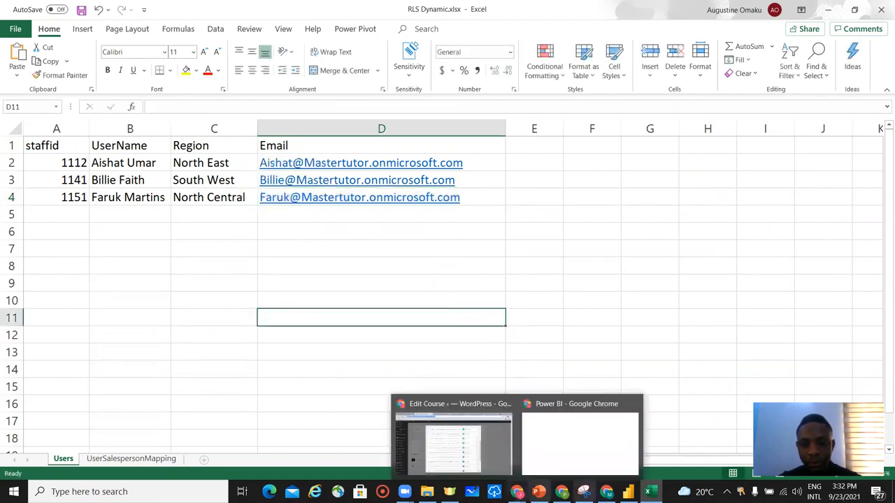
Open the Power BI service from the shortcuts in a second browser window signed in as another user.
click(561, 449)
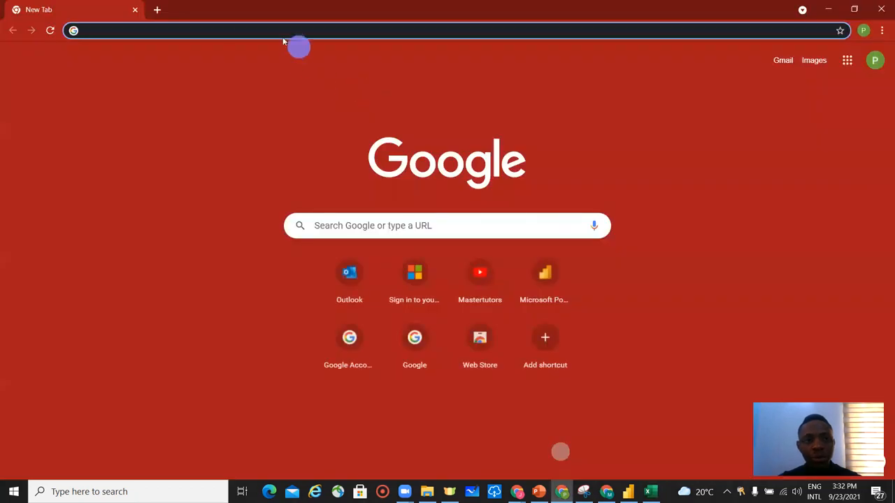
click(353, 282)
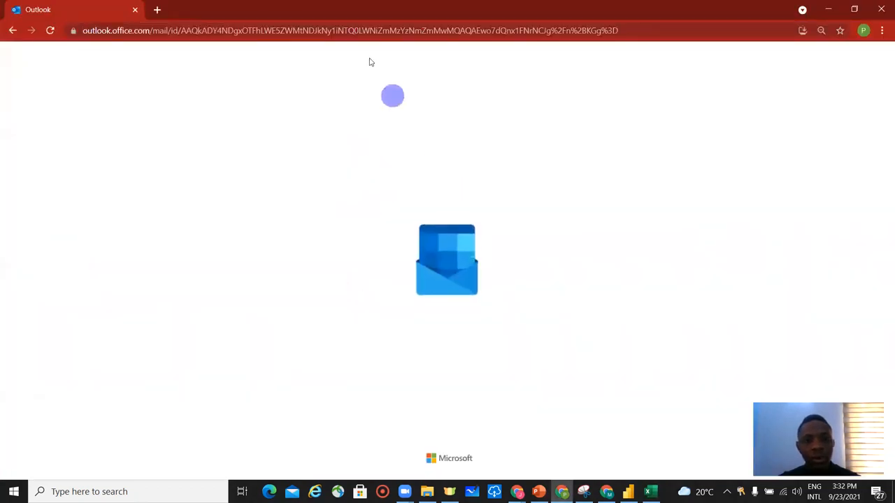
click(157, 10)
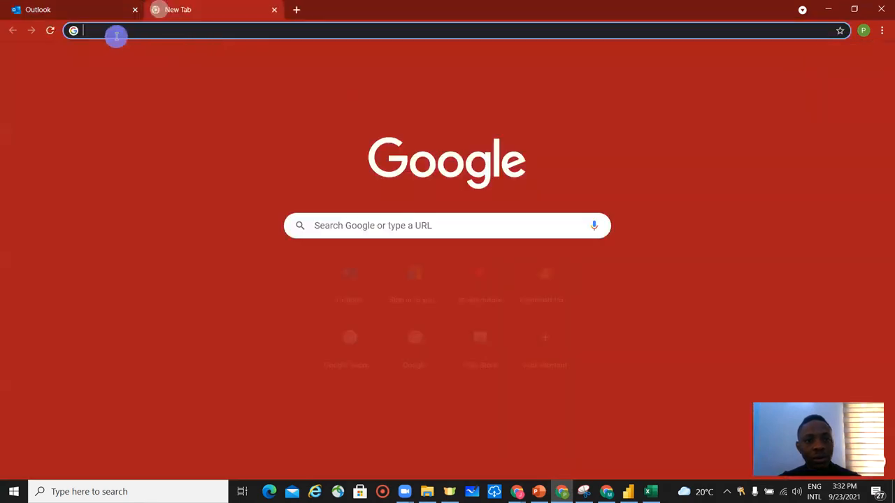
click(540, 288)
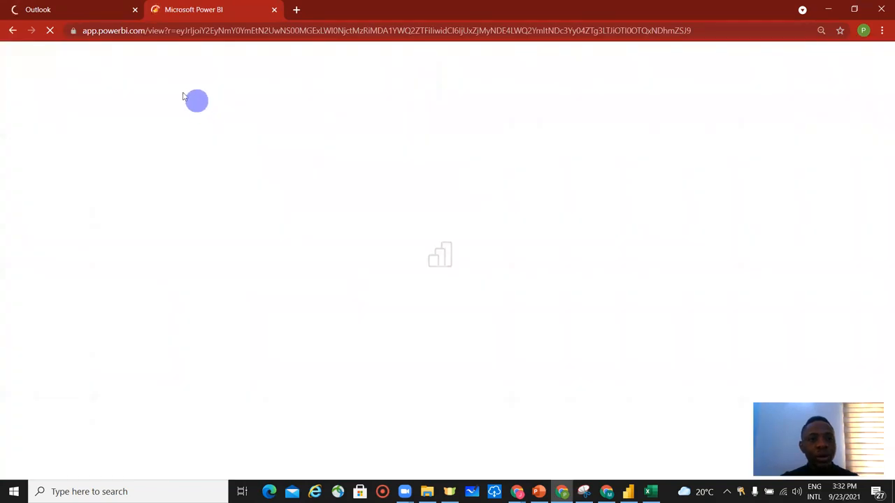
click(132, 10)
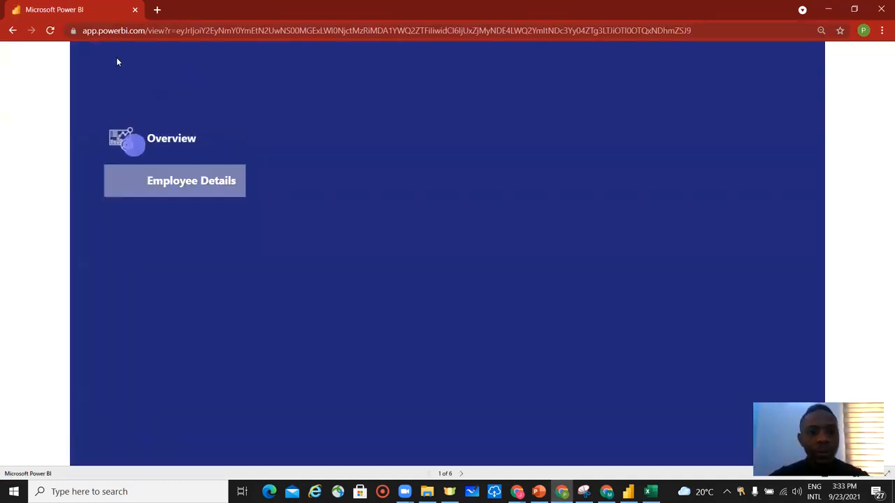
Open powerbi.com in a new tab to reach the Power BI home page.
click(156, 9)
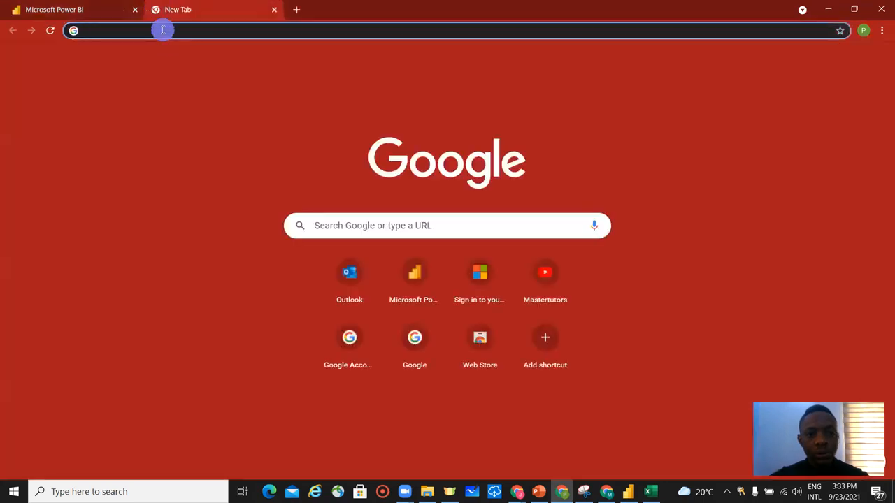
text(POE)
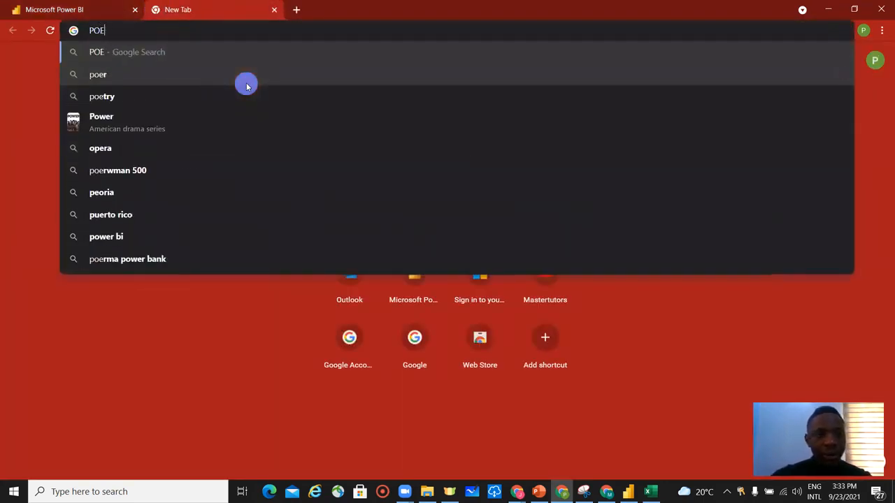
key(BackSpace)
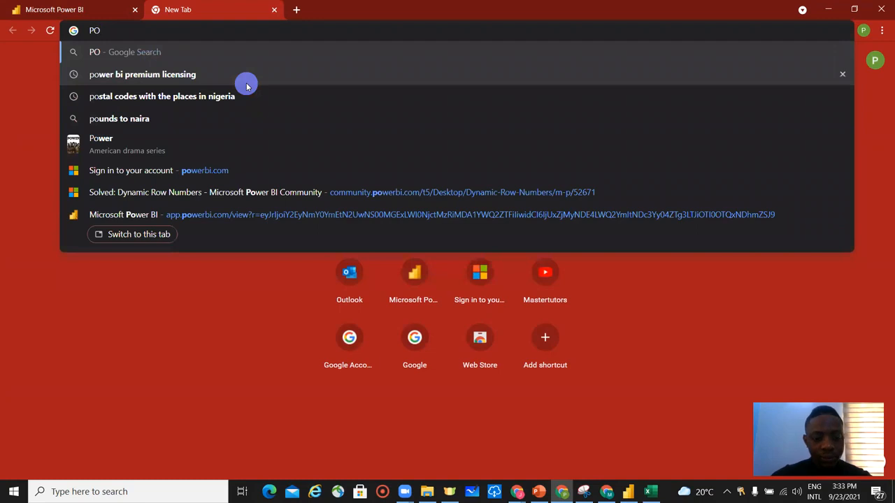
text(WE)
key(BackSpace)
text(R)
key(BackSpace)
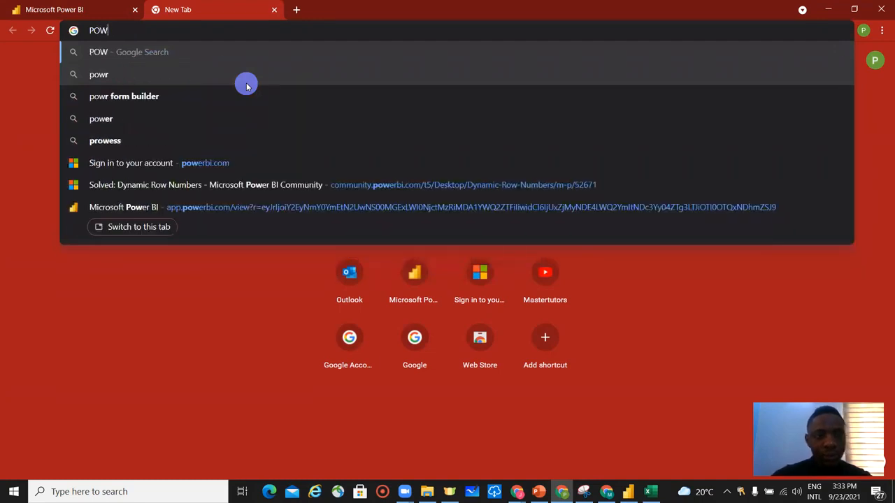
key(BackSpace)
key(BackSpace)
key(BackSpace)
key(Escape)
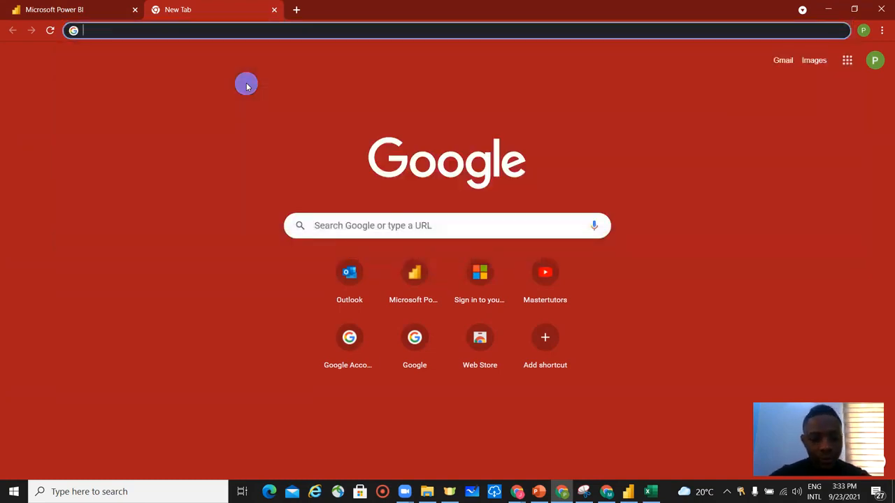
text(powerbi.com)
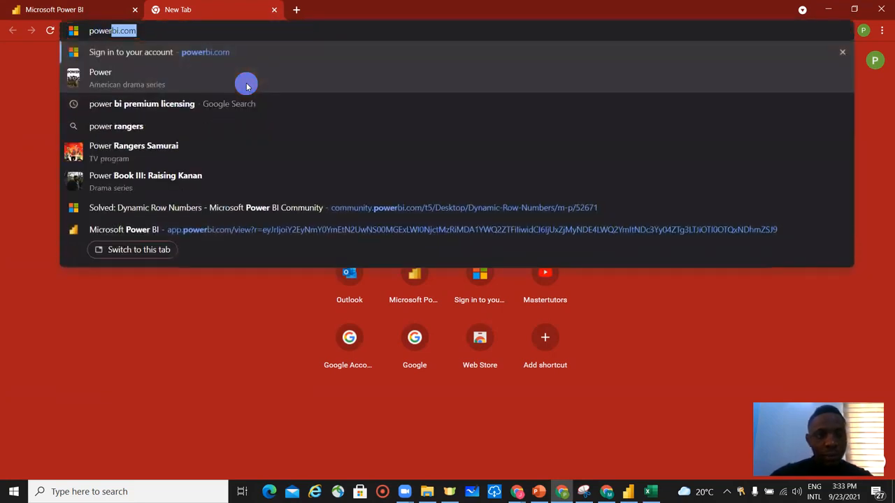
key(Return)
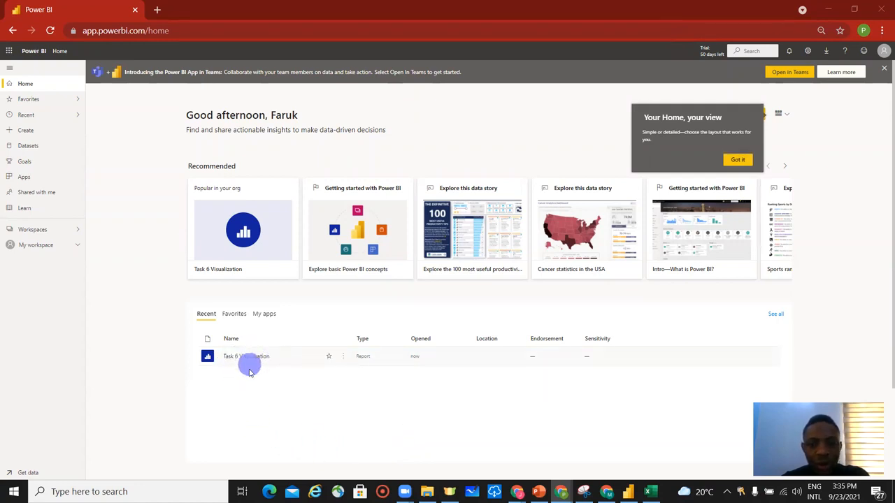
Open the Task 6 Visualization report and check which user account is signed in.
click(250, 358)
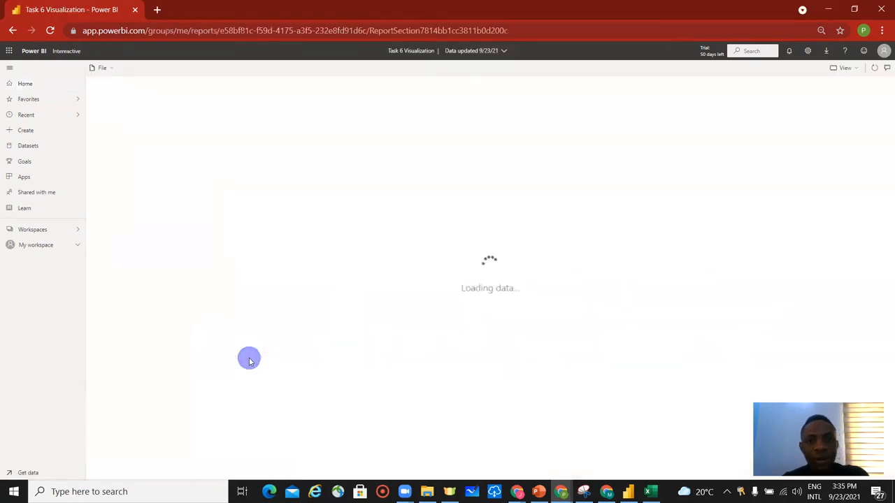
click(883, 51)
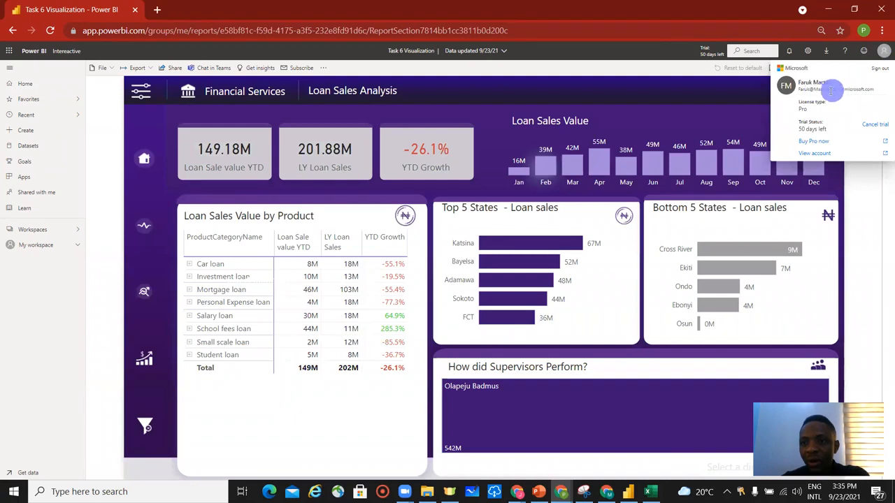
click(245, 202)
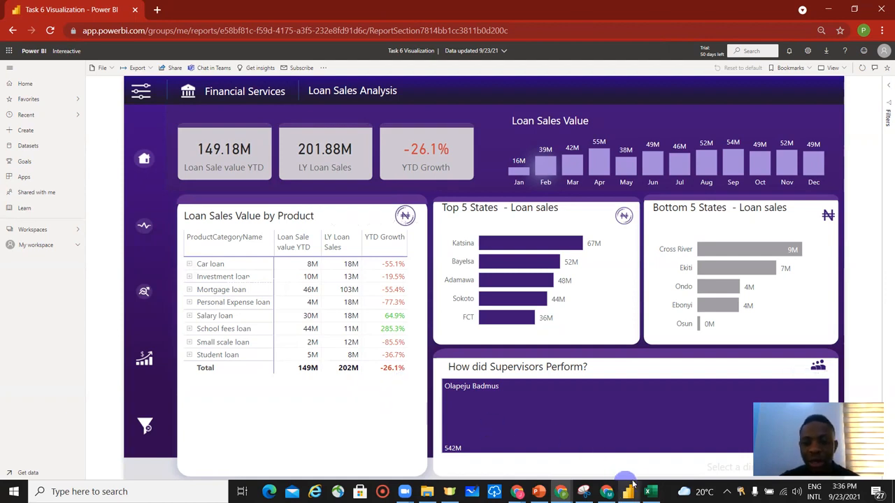
Compare the report with the unfiltered version in the other browser window, then return to the user's view.
mouse_move(635, 482)
click(581, 454)
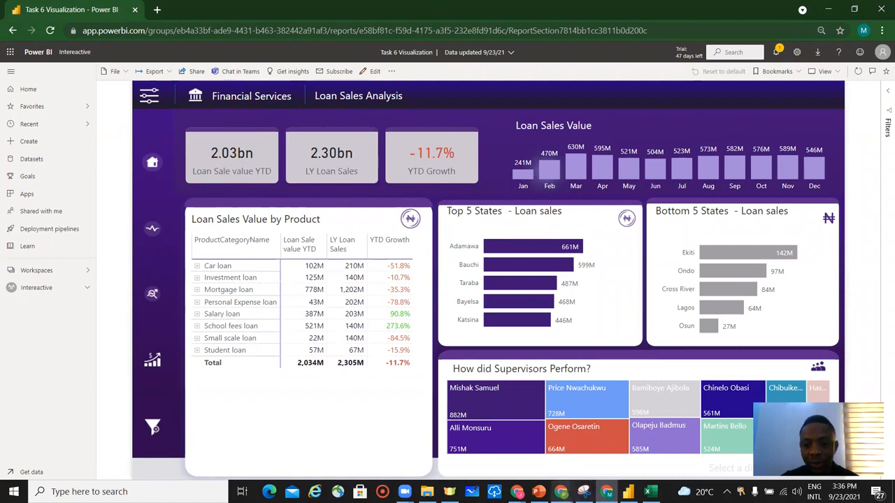
mouse_move(561, 492)
click(628, 444)
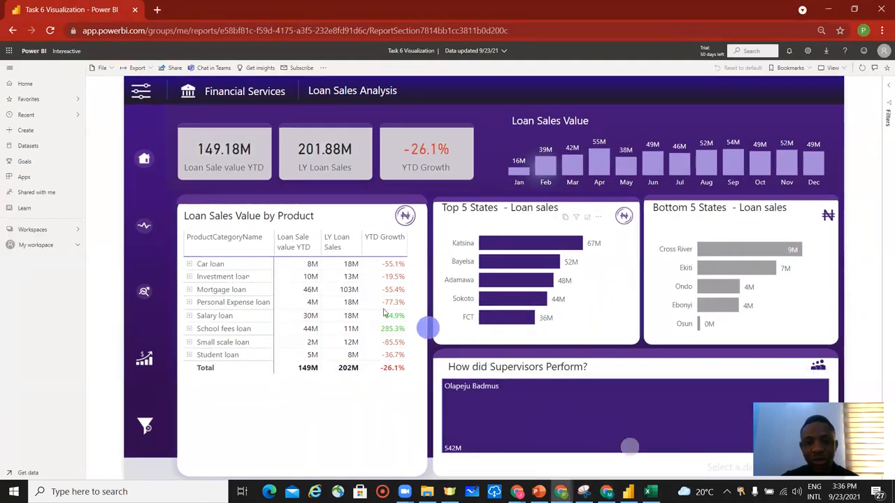